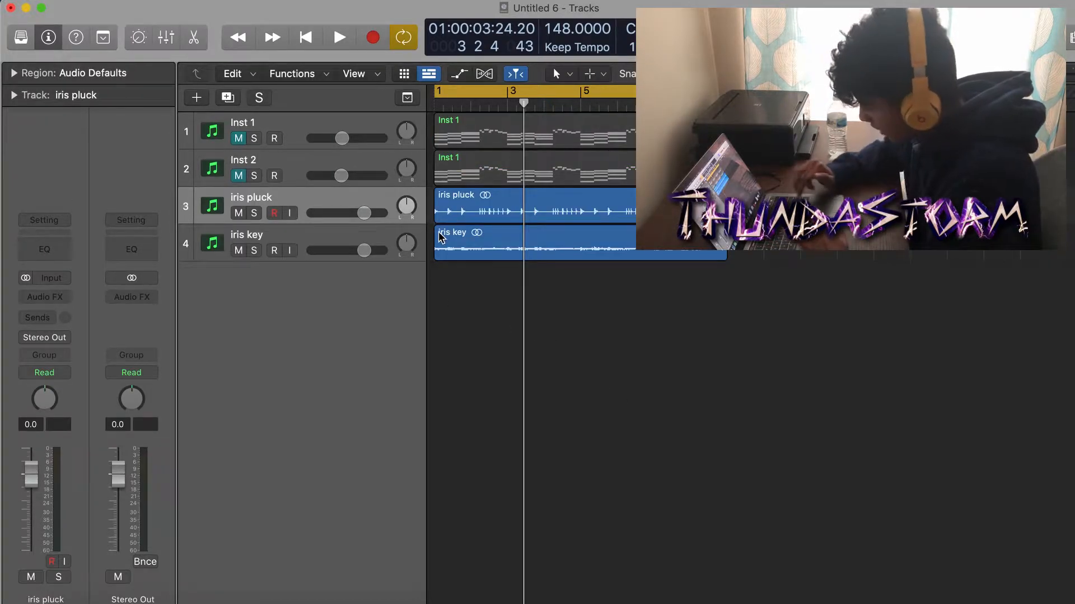
In the iris pluck track's Channel EQ, cut the lows at 192 Hz with a 48 dB/Oct slope and lower the high shelf.
key("Return")
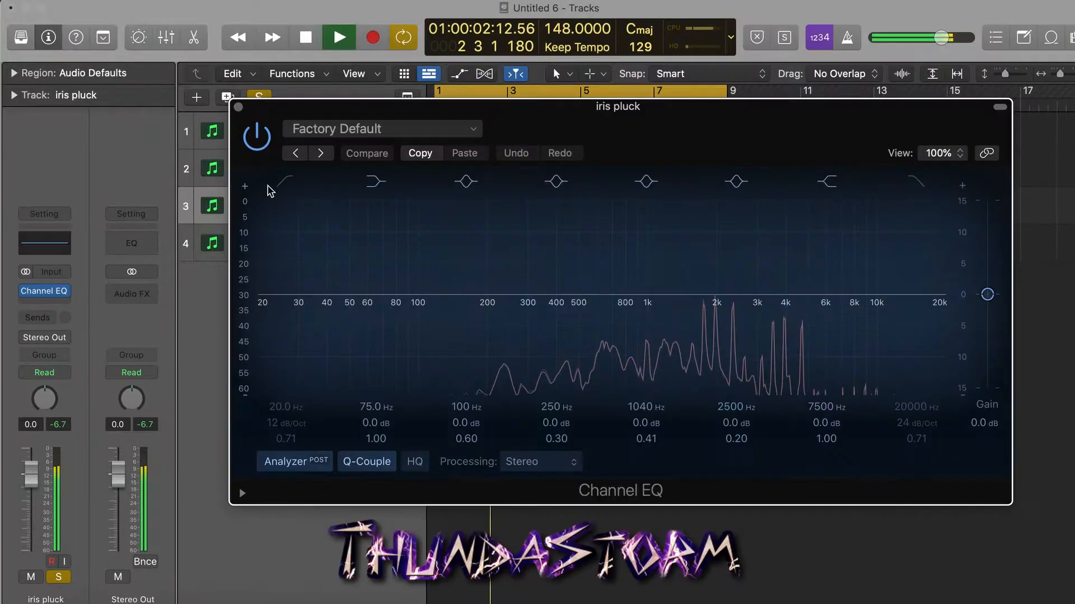
left_click(286, 181)
left_click_drag(285, 423, 283, 353)
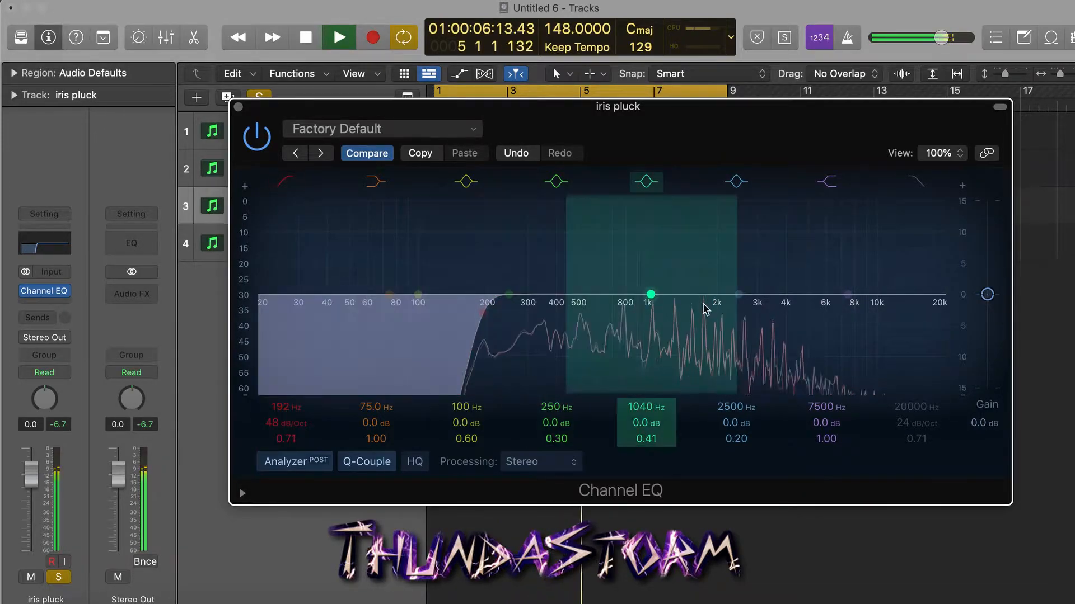
left_click_drag(847, 295, 803, 313)
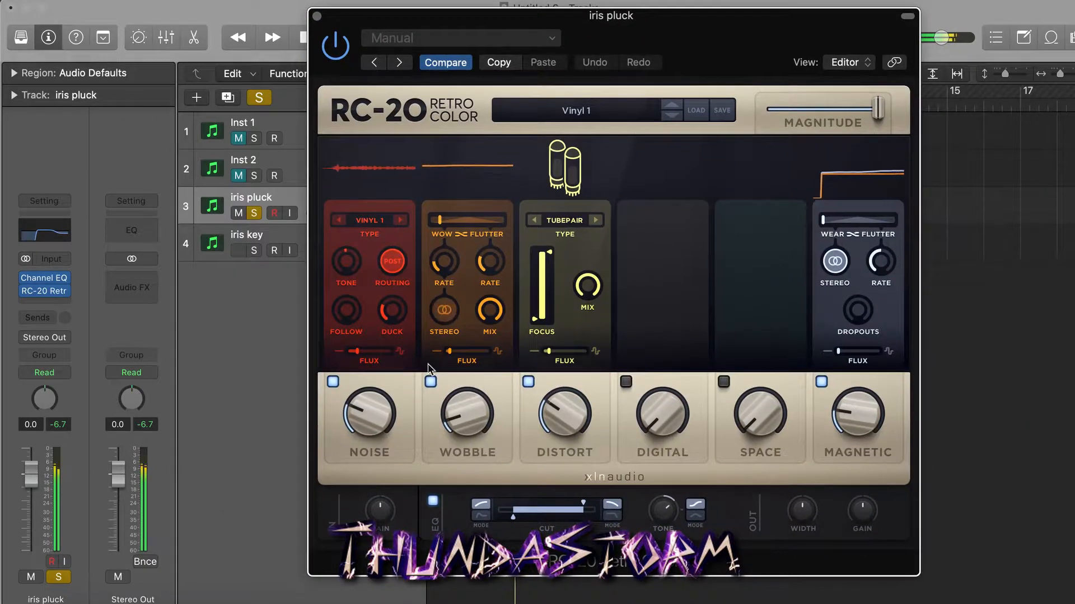
In RC-20 Retro Color on iris pluck, switch off Wobble, Noise and Magnetic, set the Distort type to Iron and enable Space.
left_click(431, 382)
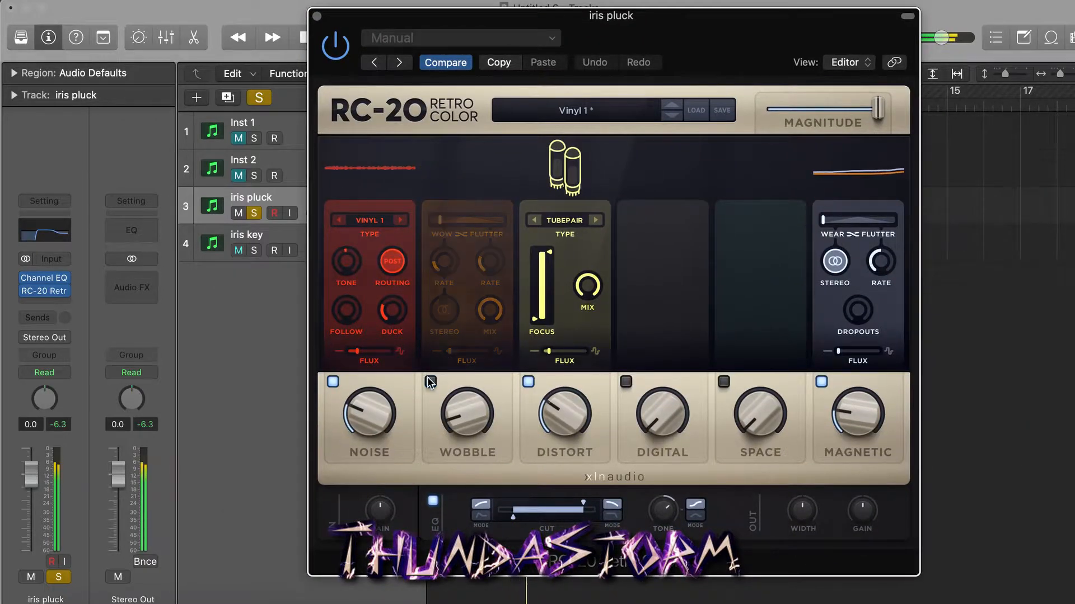
left_click(333, 383)
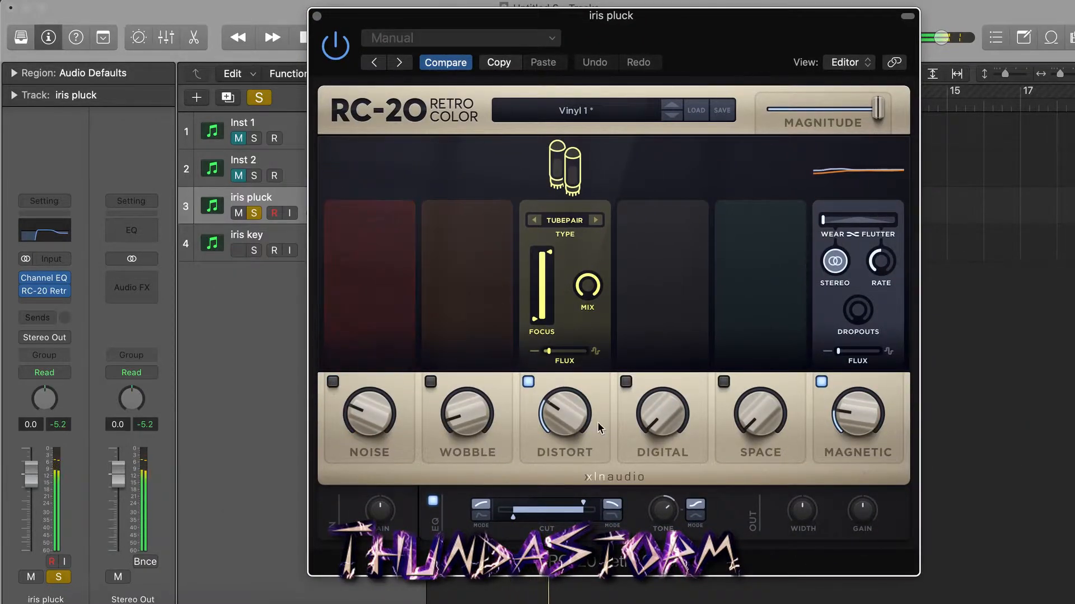
left_click(593, 221)
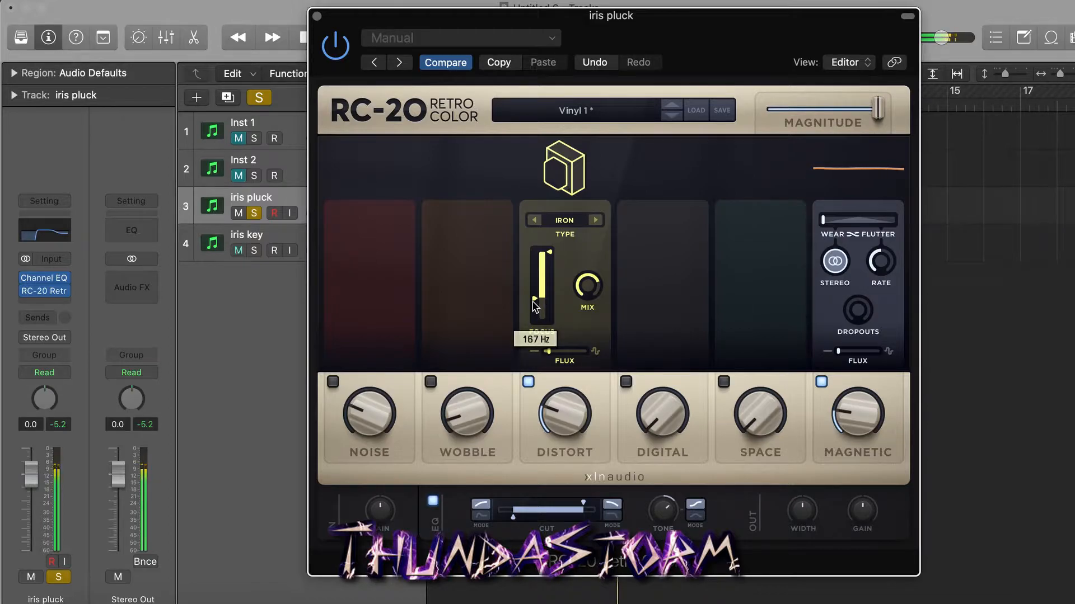
left_click(723, 382)
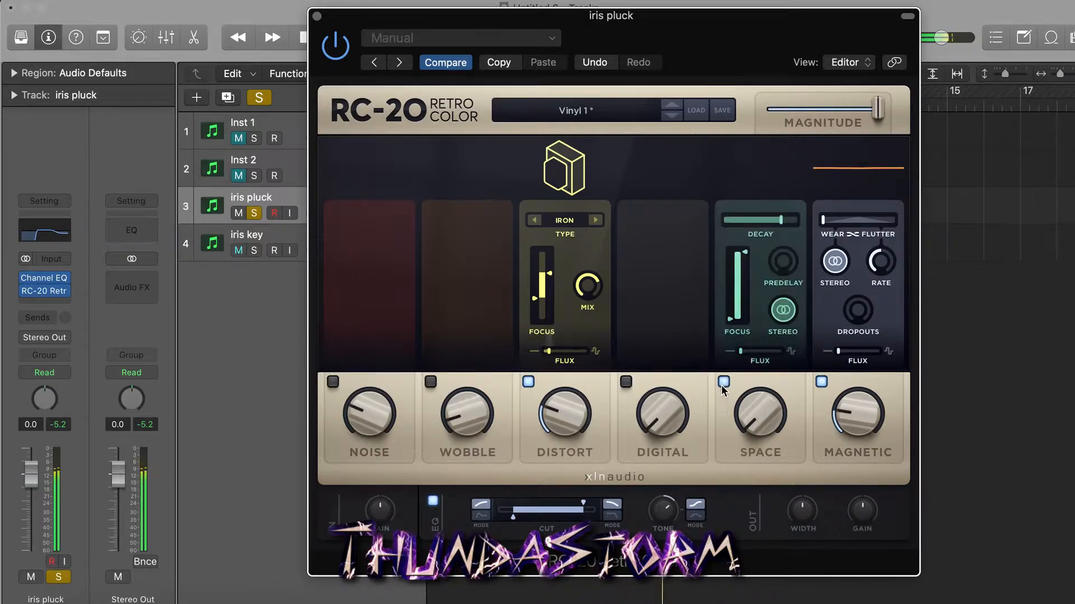
left_click(820, 380)
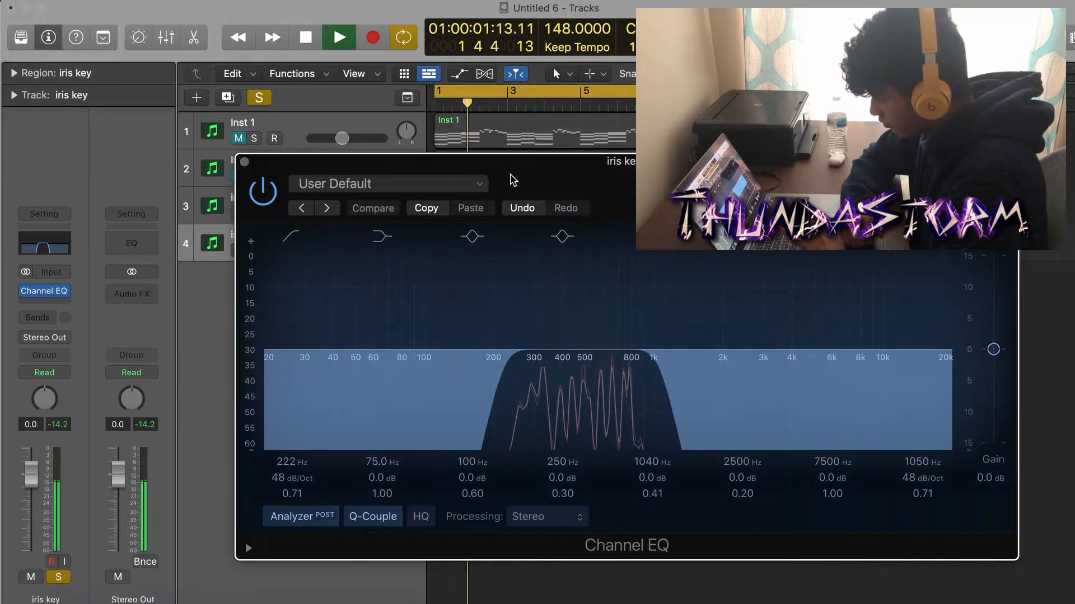
Copy the RC-20 and Dimension effects from the iris pluck channel to the iris key channel.
left_click(28, 293)
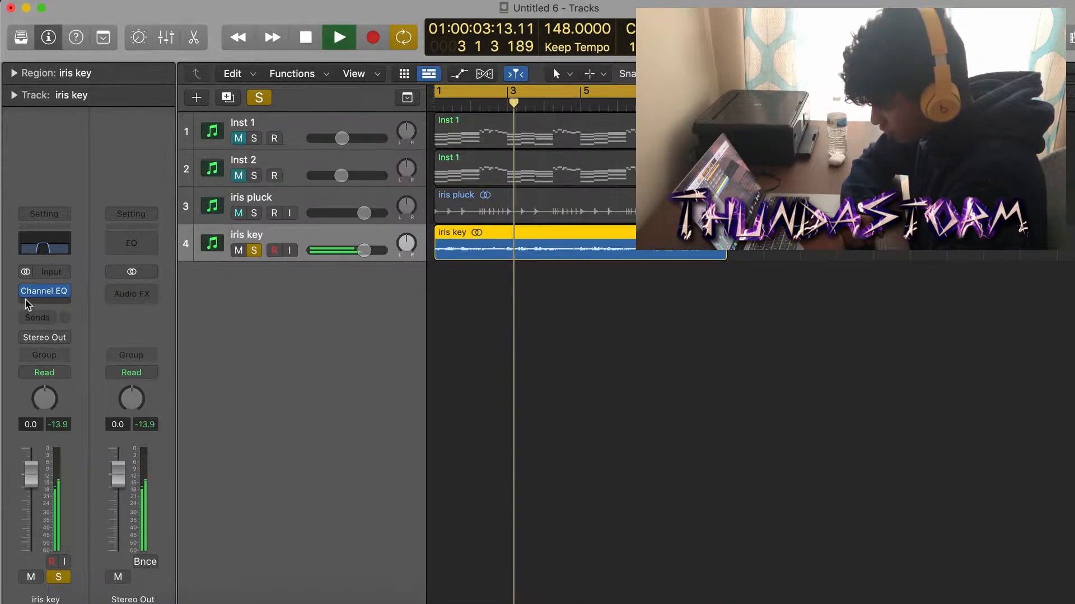
key("x")
key("space")
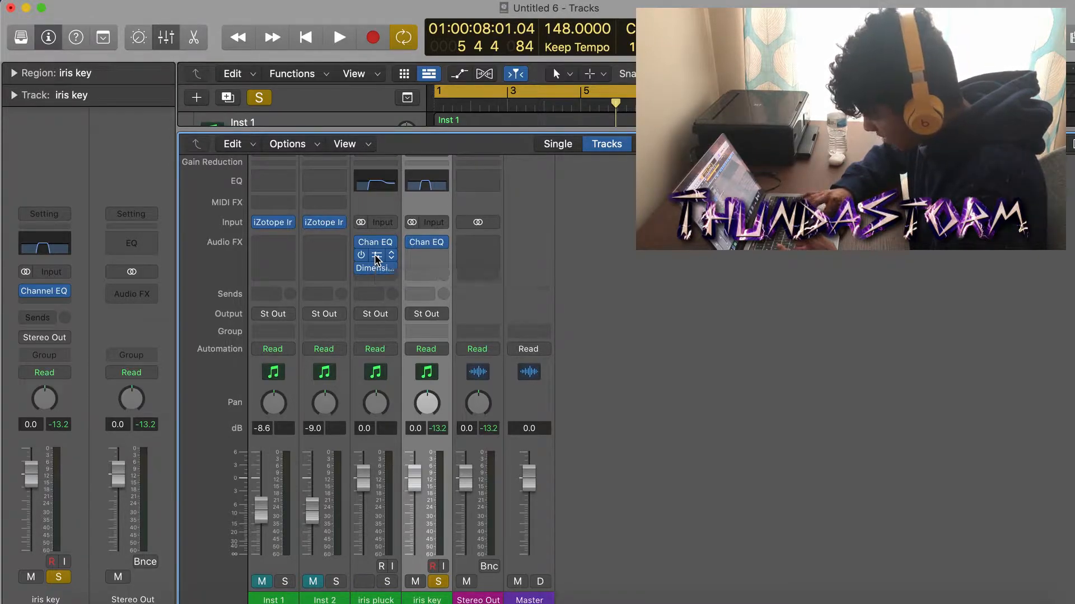
left_click_drag(430, 257, 409, 261)
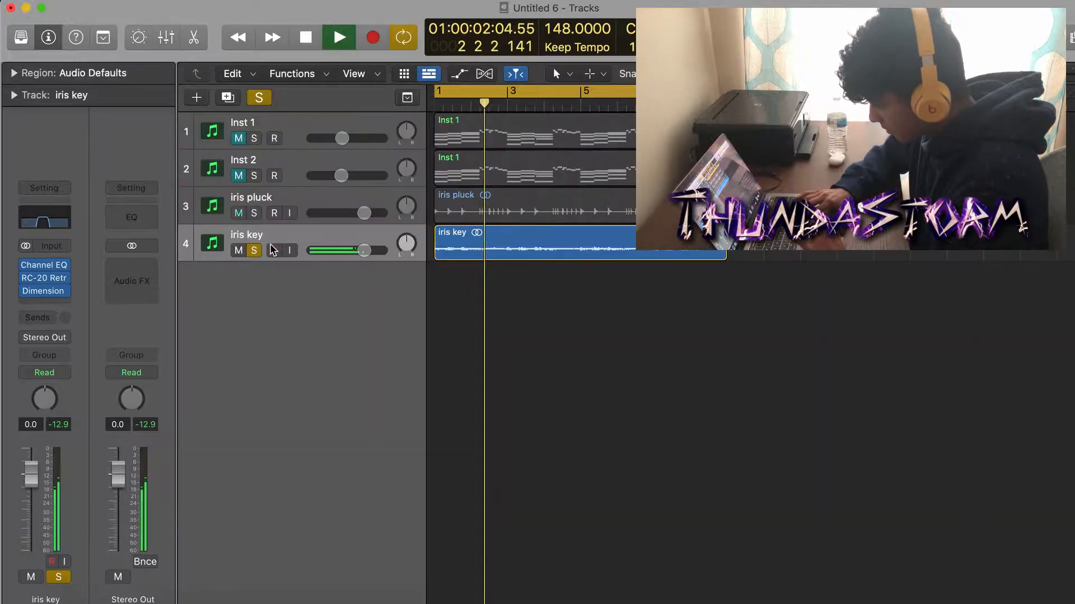
Unsolo the iris key track and slightly lower the volumes of the iris key and iris pluck tracks.
left_click(256, 251)
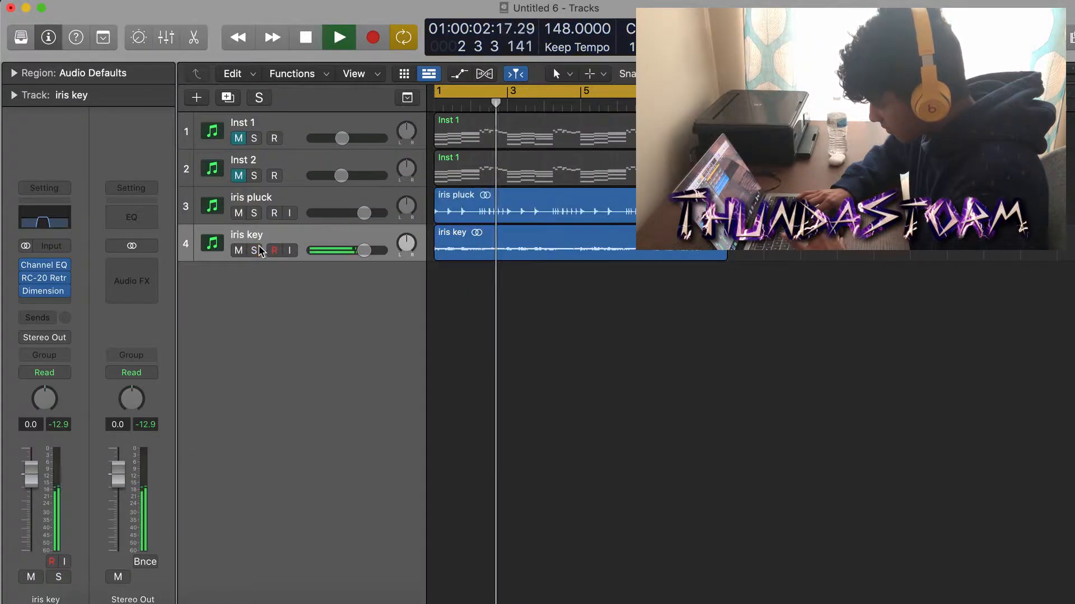
left_click_drag(364, 257, 361, 255)
left_click_drag(364, 215, 353, 218)
key("space")
Open the Inst 2 region in the Piano Roll and copy all of its notes.
key("Up")
key("Up")
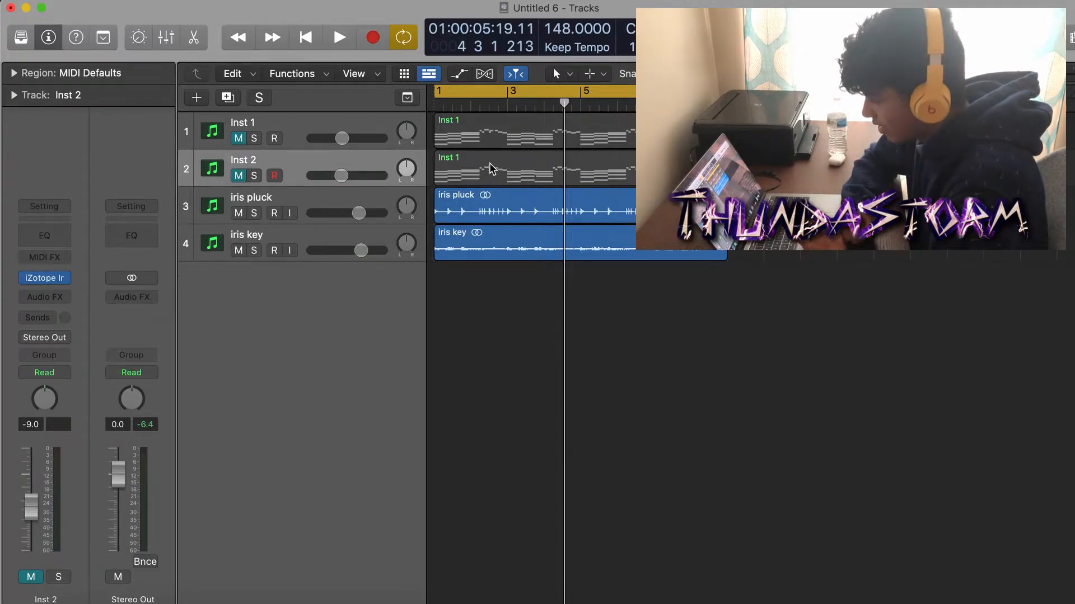
left_click(306, 135)
left_click(297, 158)
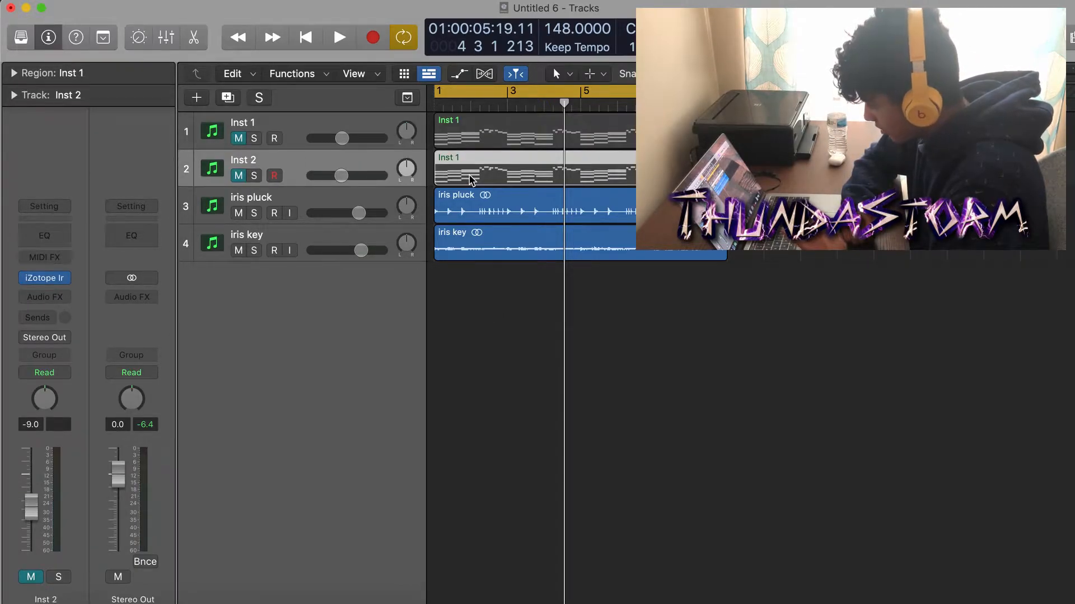
double_click(472, 175)
left_click(499, 444)
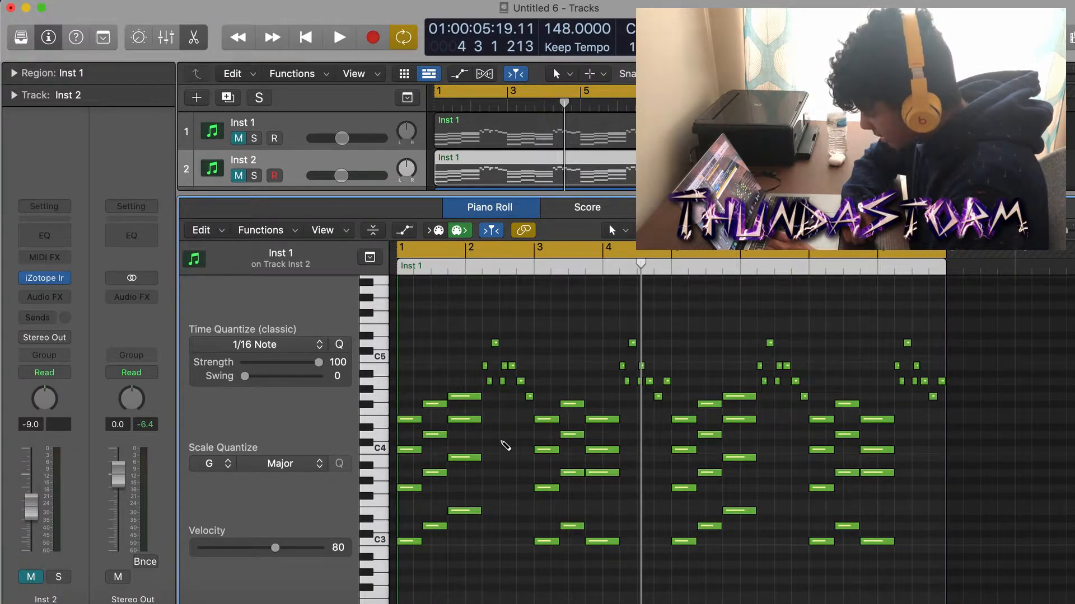
key("super+a")
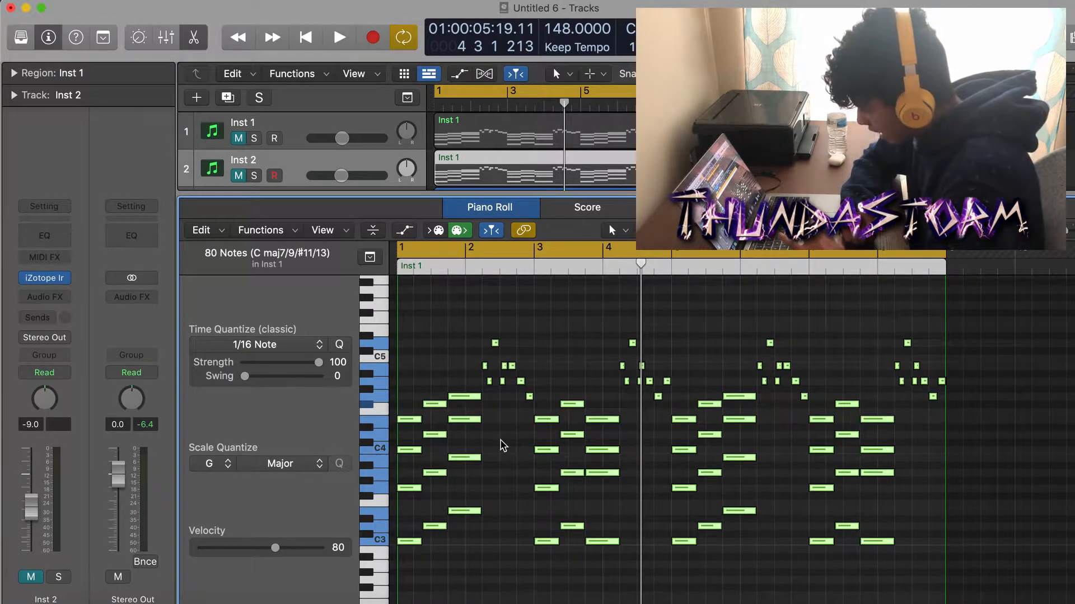
key("p")
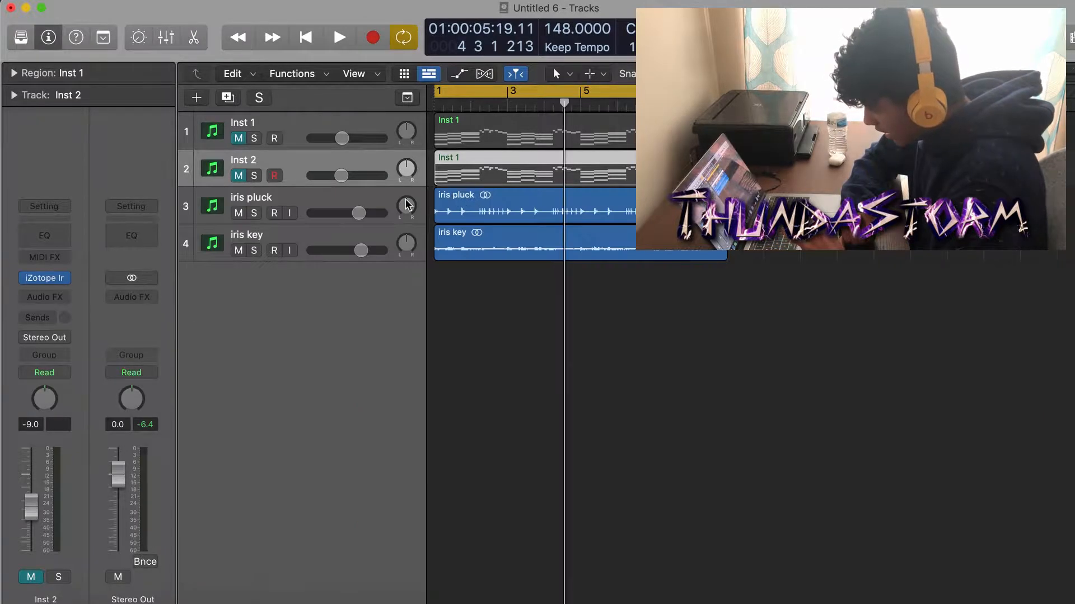
Add a new software instrument track and paste the copied notes onto it as a MIDI region starting at bar 1.
left_click(373, 243)
key("alt+super+s")
key("Return")
key("super+v")
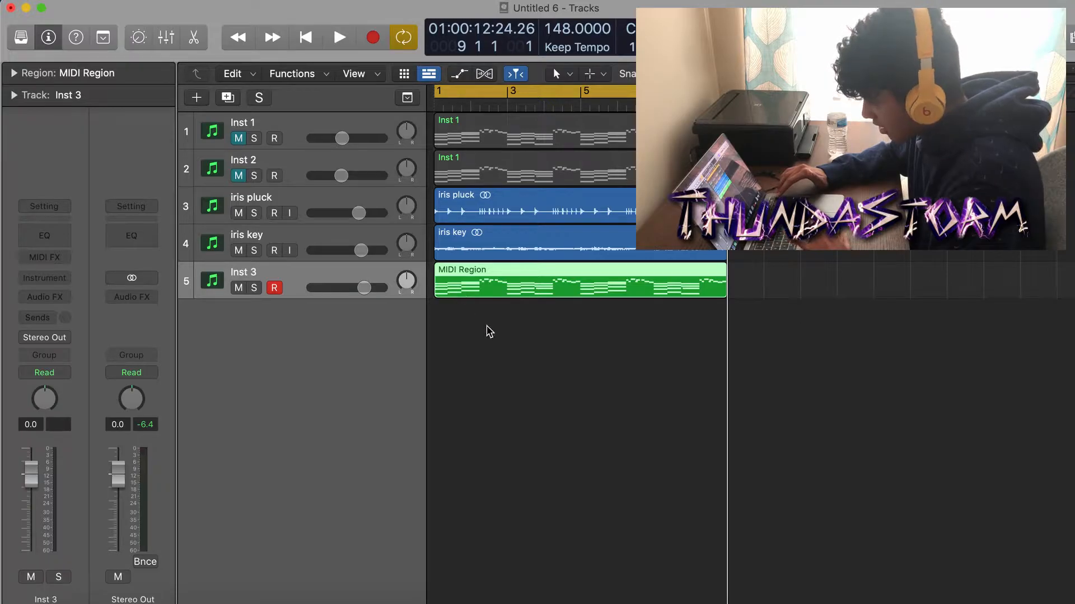
left_click(487, 326)
Delete the muted Inst 1 and Inst 2 tracks together with their regions.
left_click(366, 159)
key("Delete")
left_click(369, 133)
left_click(373, 128)
key("Delete")
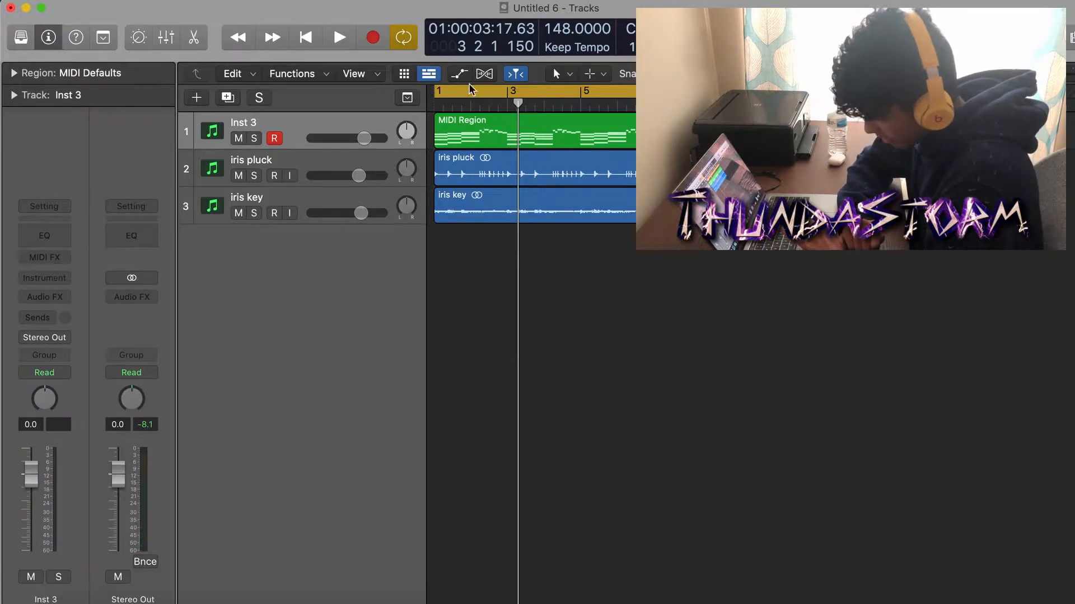
Add an Xpand!2 instrument track below iris key and load the +26 Hard Whistler preset.
left_click(287, 204)
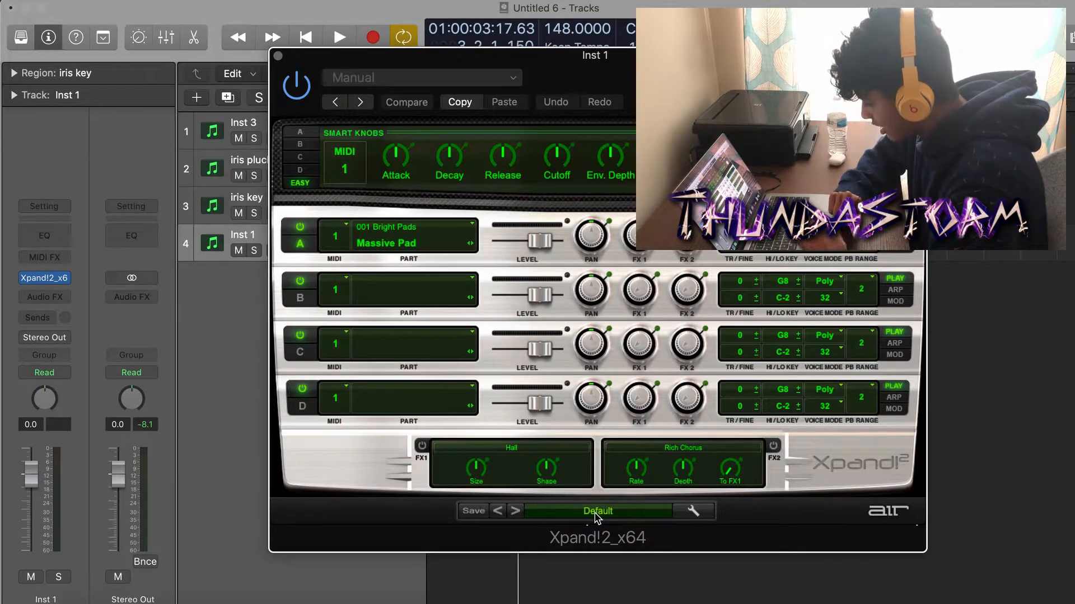
left_click(594, 513)
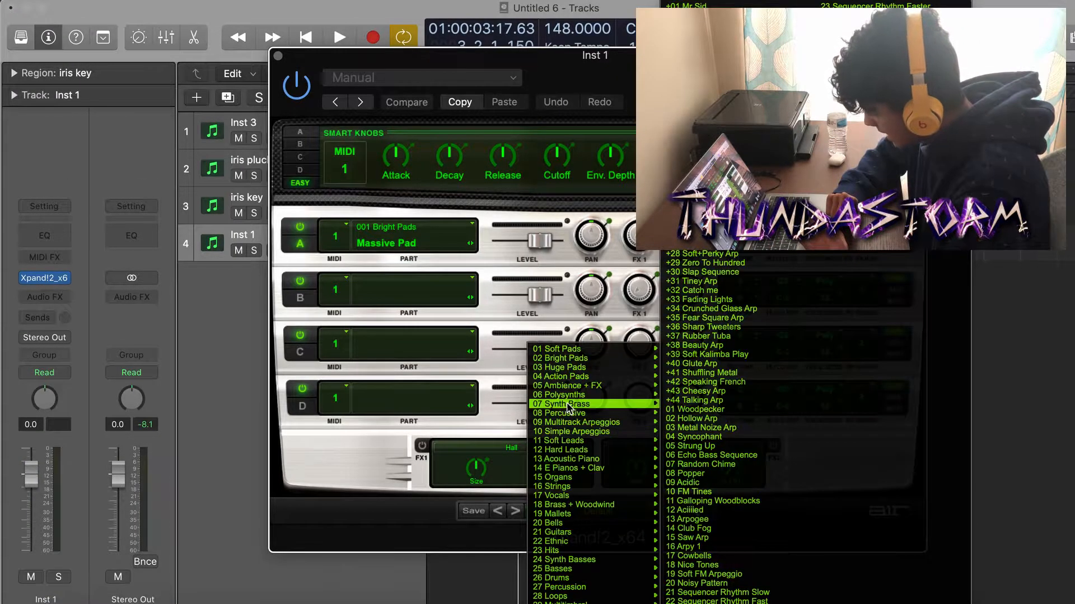
mouse_move(568, 443)
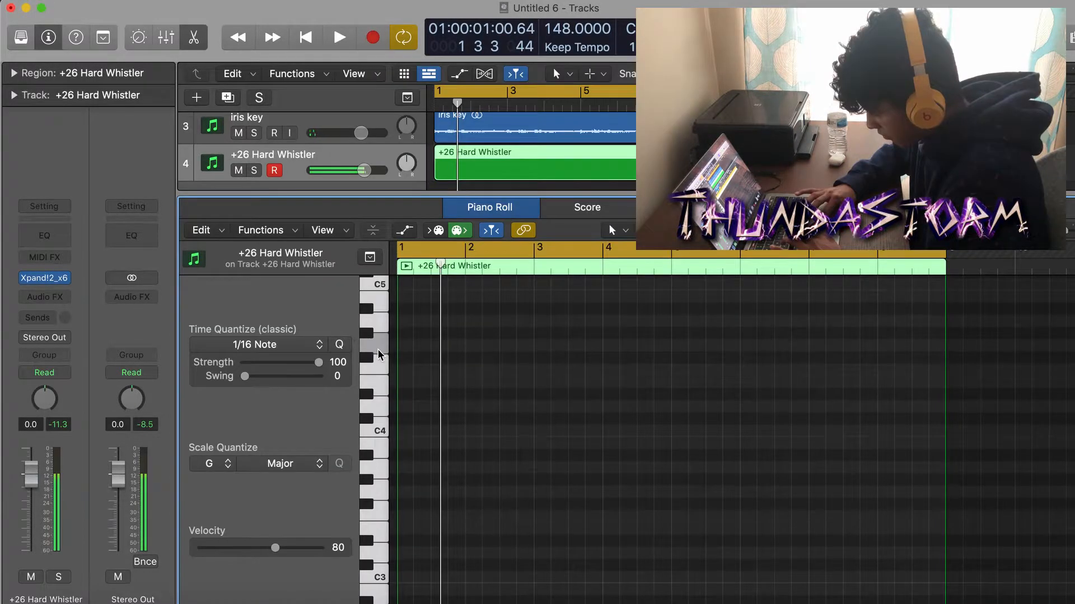
Draw two short G4 notes in the second half of bar 1 in the Hard Whistler region and play them back.
left_click(439, 345, "super")
key("space")
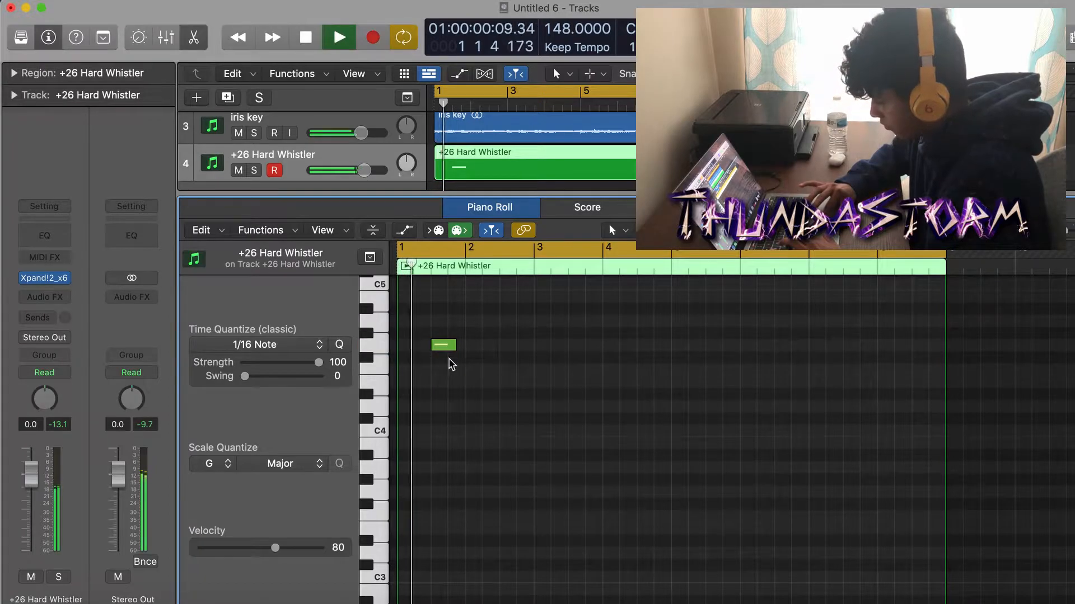
mouse_move(454, 345)
left_mouse_down()
mouse_move(435, 346)
mouse_move(449, 356)
mouse_move(490, 345)
mouse_move(458, 348)
left_mouse_up()
scroll(450, 359, "up", 5)
key("space")
left_click(485, 347, "super")
left_click(549, 420)
key("space")
scroll(552, 422, "down", 5)
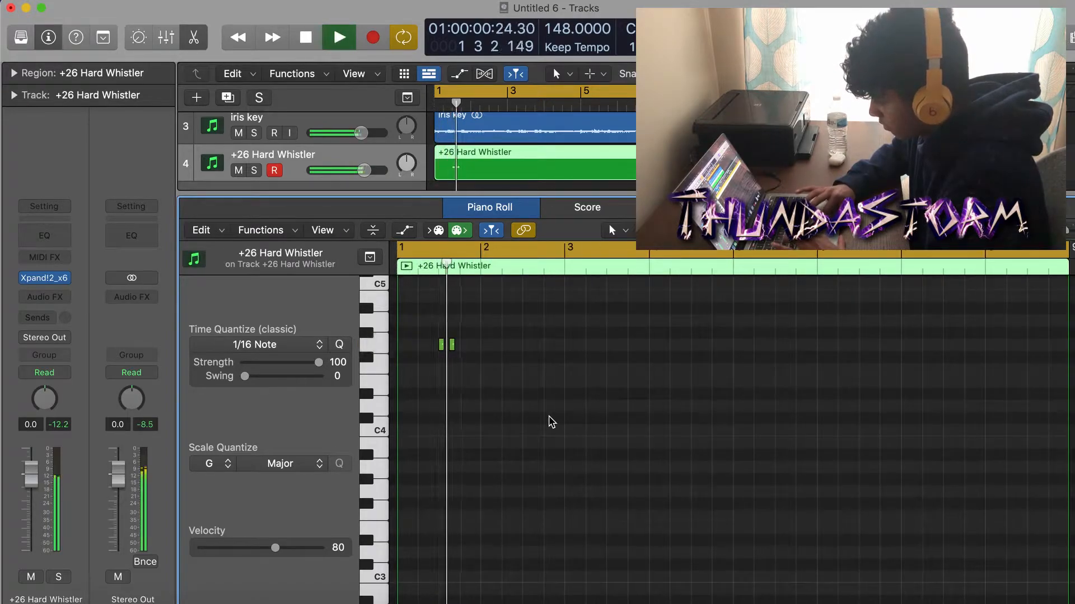
Add an A4 and a B4 note after the two G4 notes, adjust their lengths and play back the phrase.
key("space")
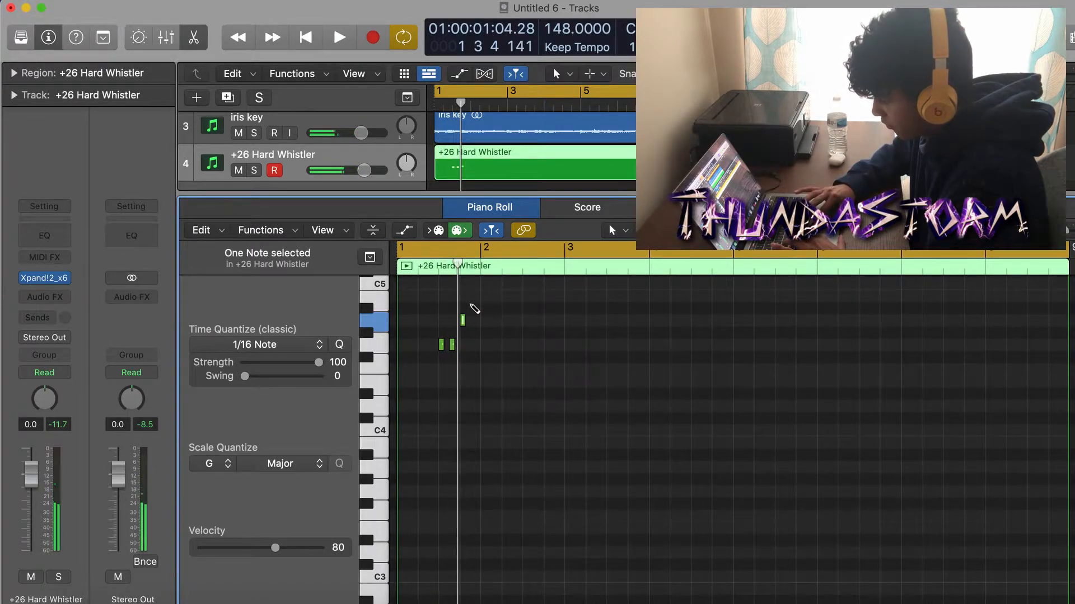
left_click(473, 296)
scroll(489, 313, "up", 5)
mouse_move(505, 322)
left_mouse_down()
mouse_move(472, 302)
mouse_move(486, 320)
left_mouse_up()
left_click(526, 452)
key("space")
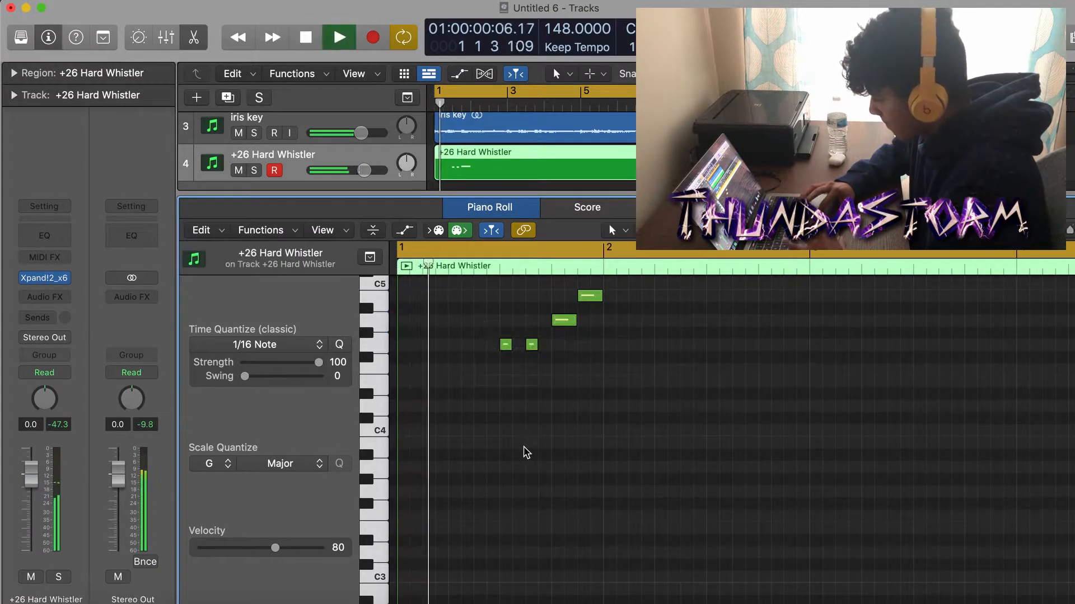
scroll(526, 451, "up", 4)
key("space")
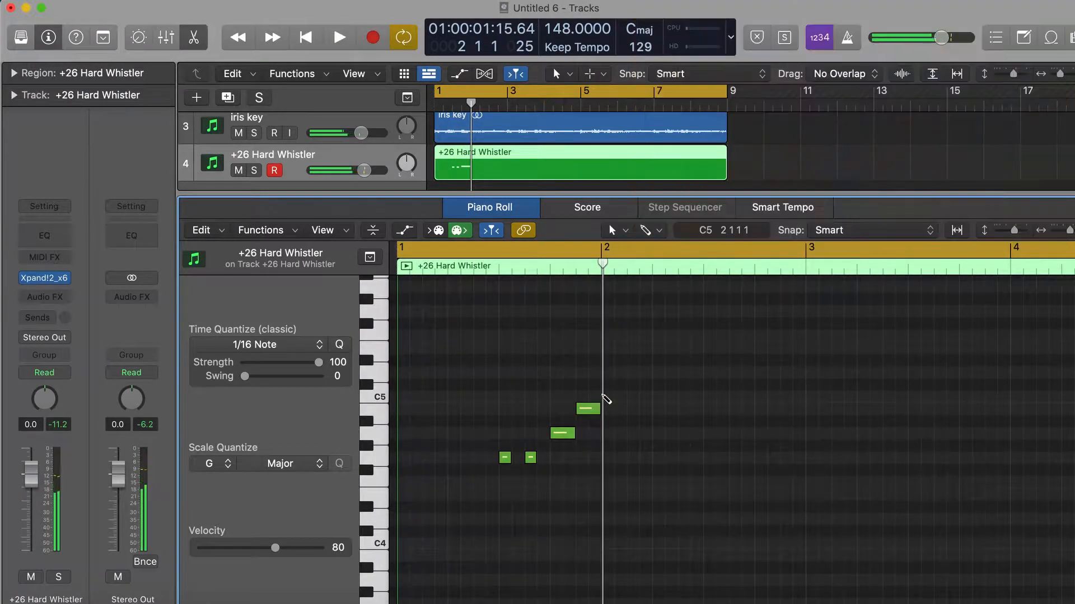
Continue the whistle melody in bar 2 with D5, C5, B4 and A4 notes, and adjust the length of the C5 note.
left_click(605, 372)
left_click(604, 398)
left_click(655, 397)
left_click(706, 409)
left_click(732, 433)
scroll(601, 385, "up", 4)
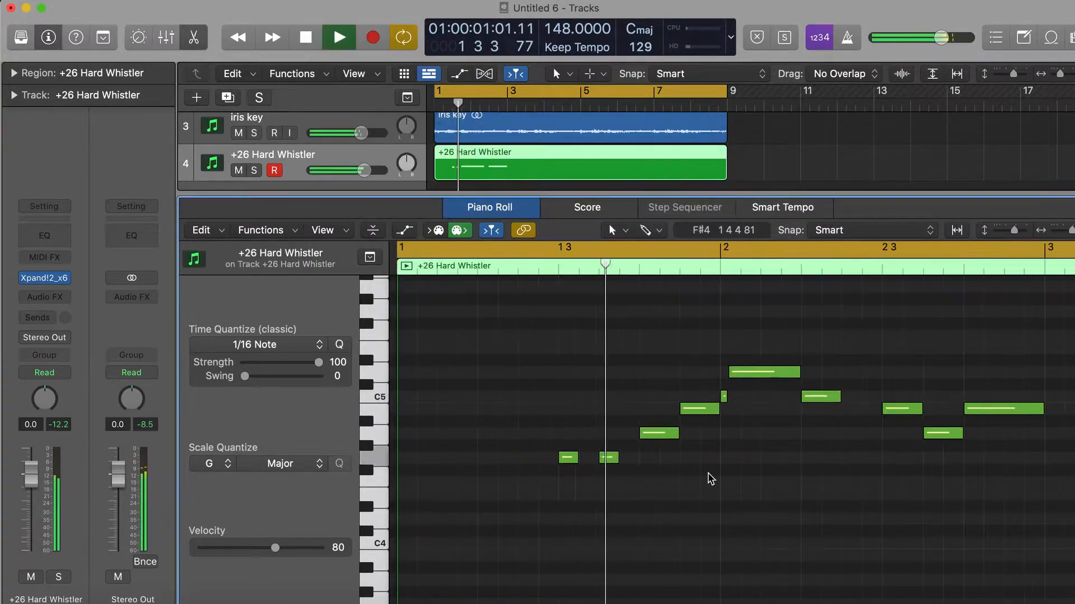
left_click_drag(792, 397, 816, 398)
key("space")
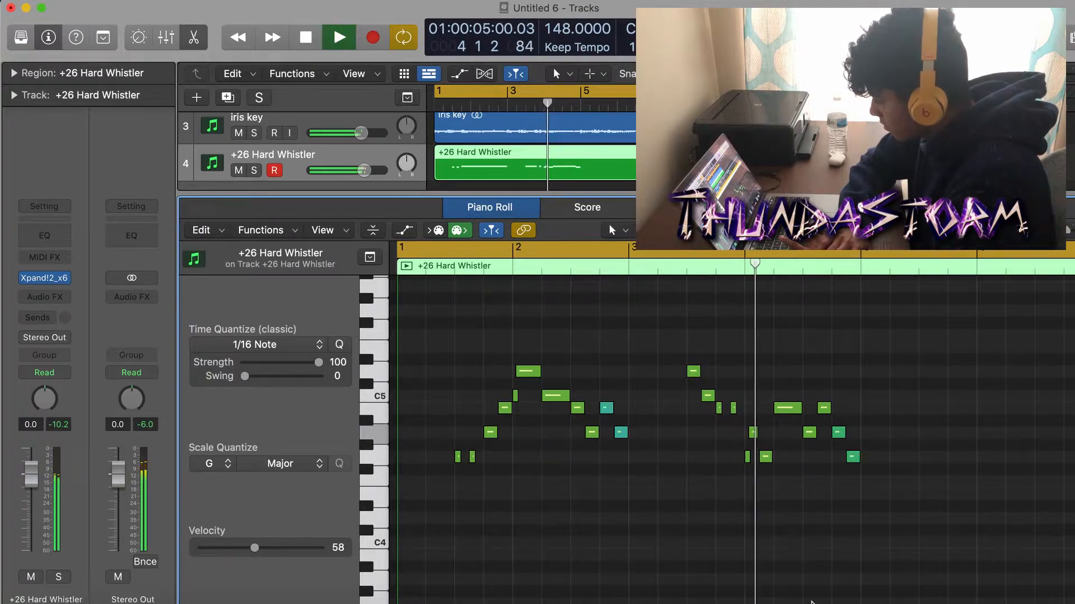
Repeat all the whistle melody notes four bars on, from bar 5 to the region's end, and close the Piano Roll.
key("space")
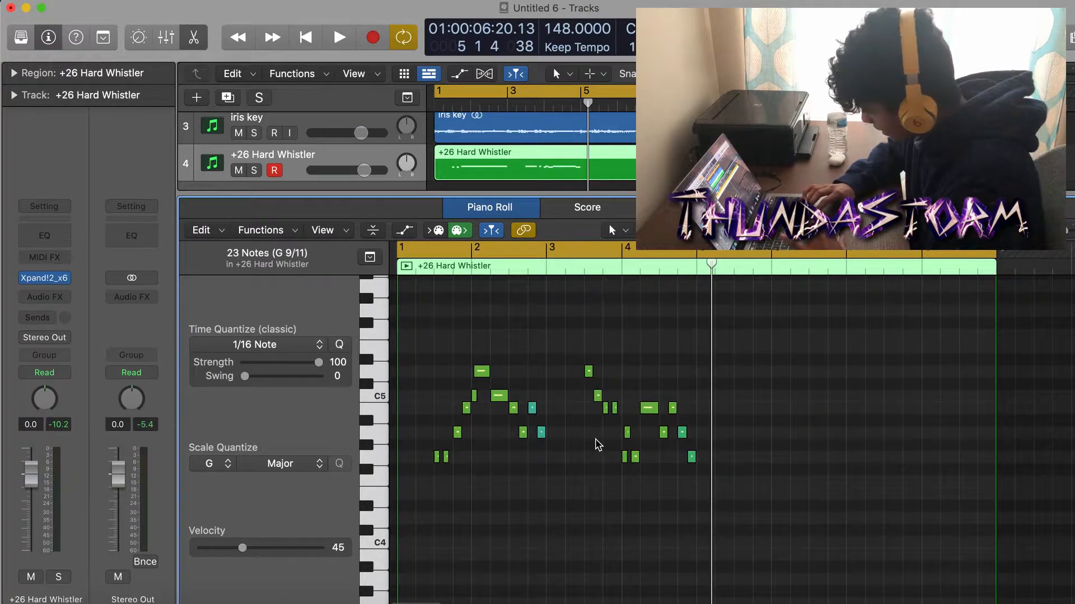
key("super+a")
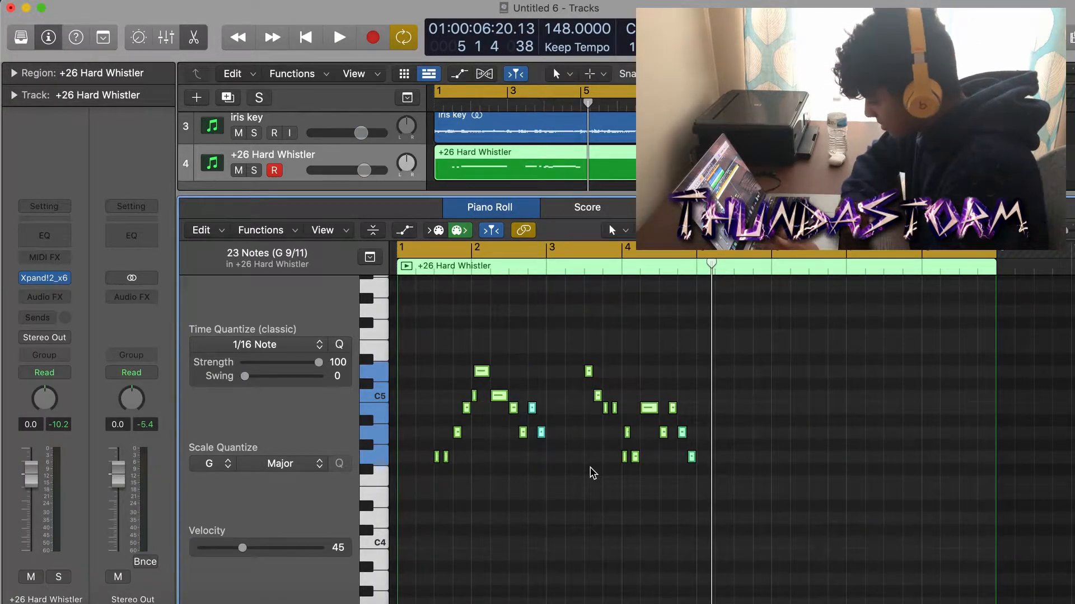
key("super+r")
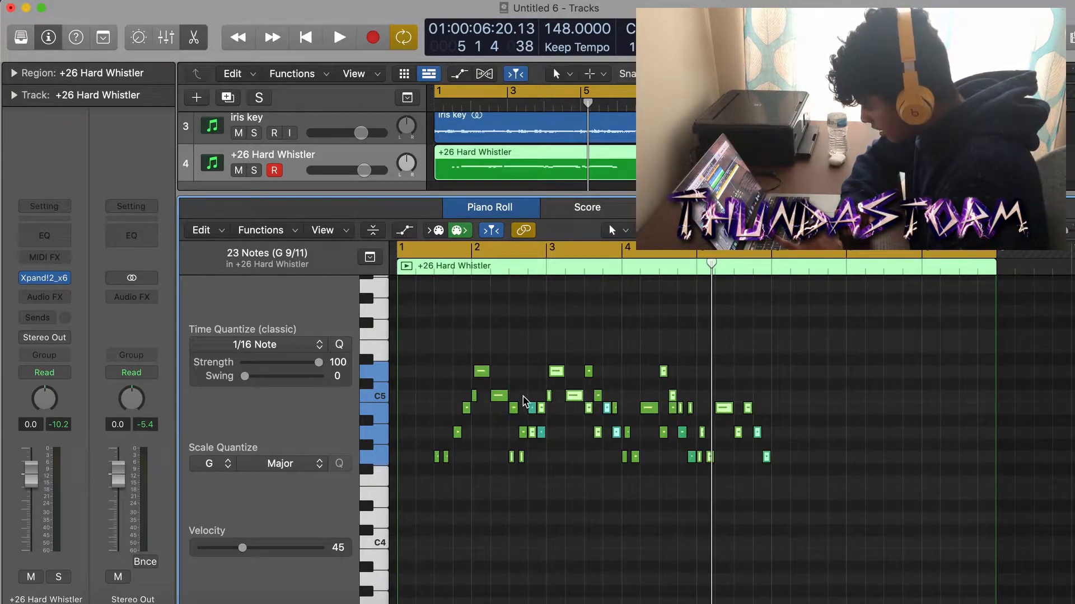
left_click_drag(574, 398, 796, 402)
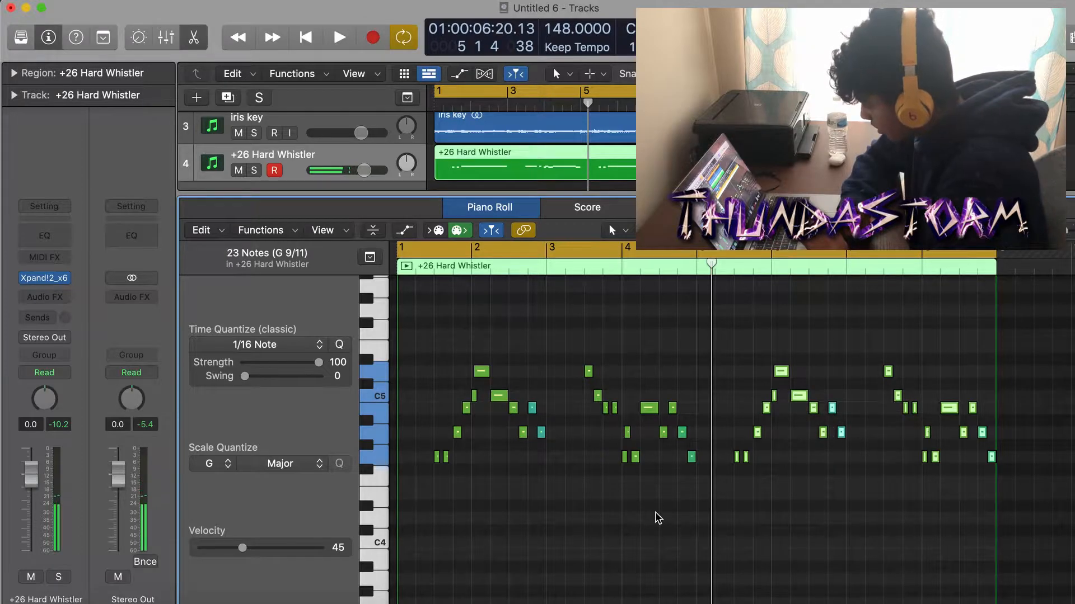
left_click(655, 512)
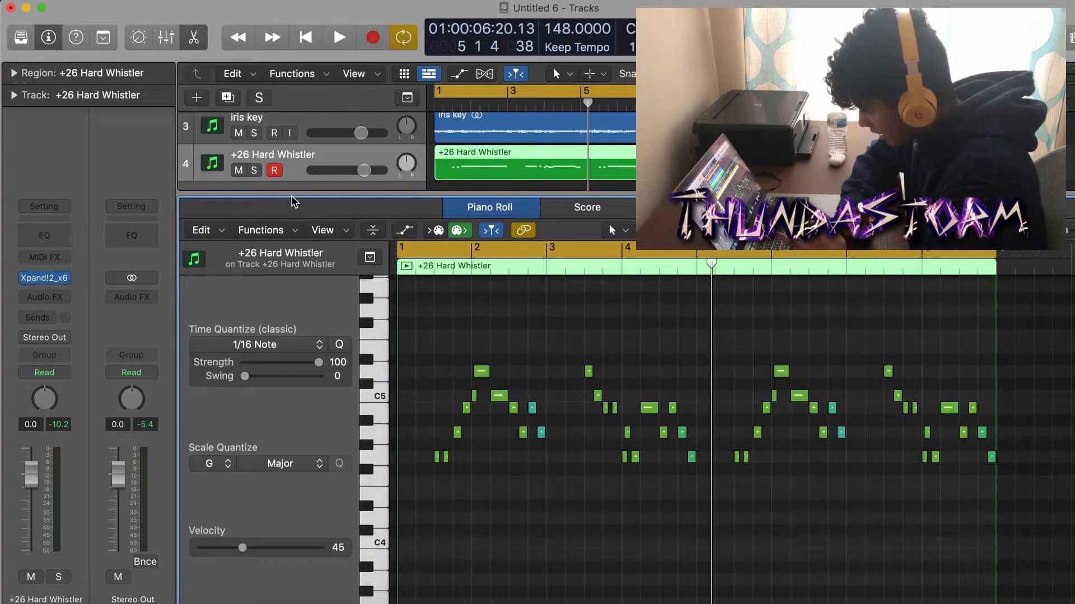
key("p")
left_click(455, 314)
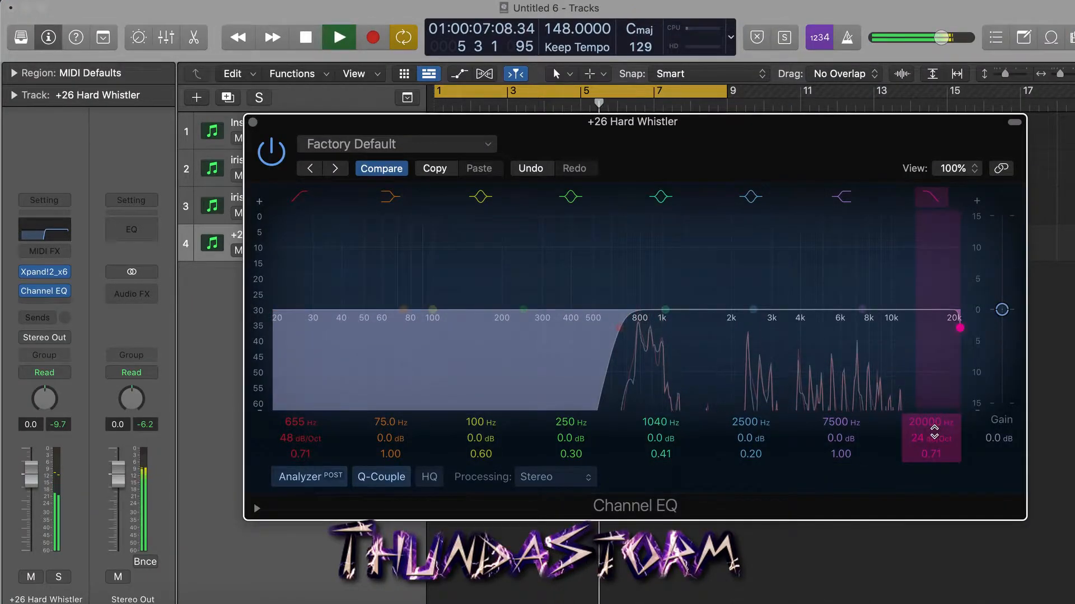
Lower the high-cut frequency in the Hard Whistler track's Channel EQ to 3460 Hz.
left_click_drag(935, 439, 932, 473)
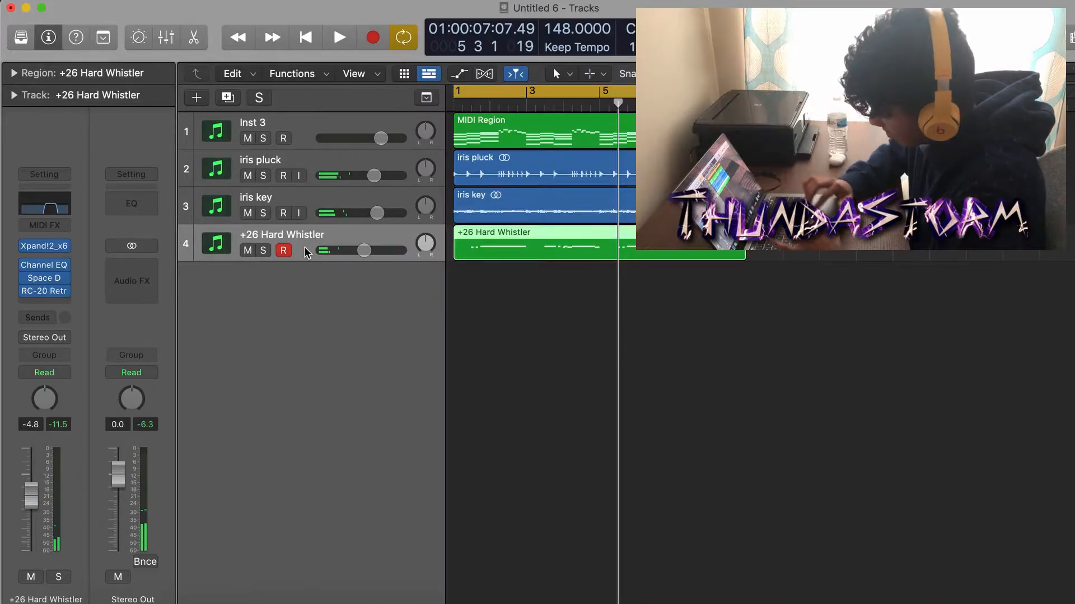
Duplicate the Hard Whistler track with its settings and copy its region onto the new track below.
key("super+d")
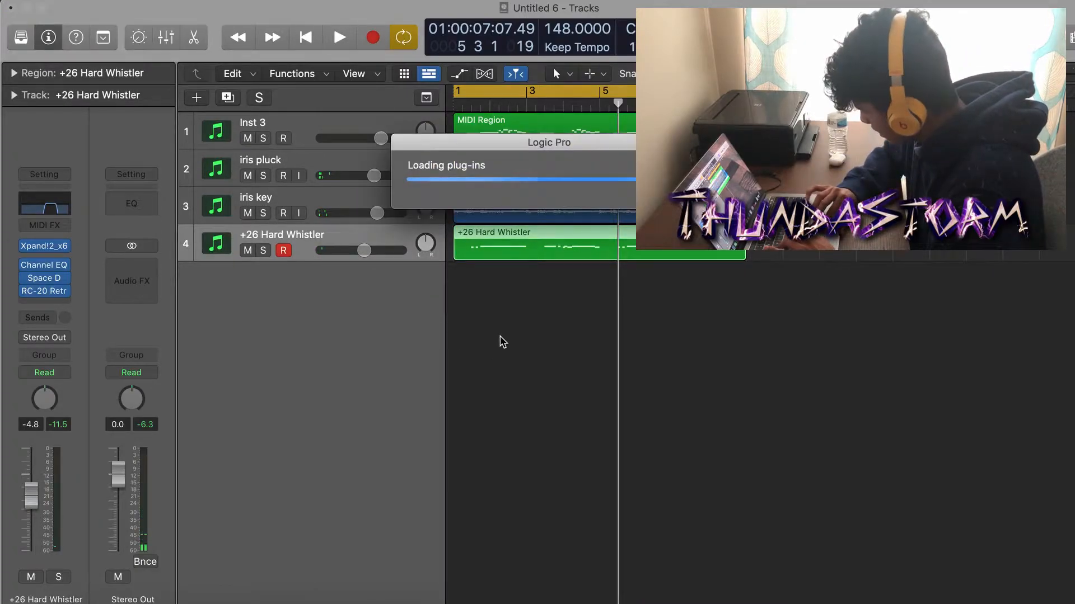
left_click_drag(484, 259, 480, 288)
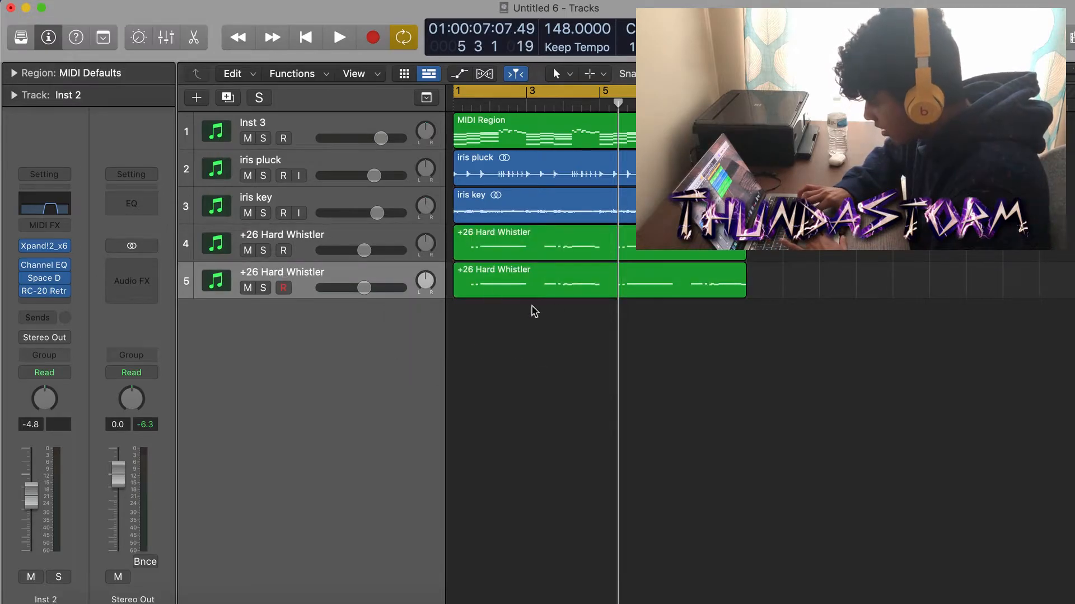
Transpose all notes in the copied Hard Whistler region down an octave and close the Piano Roll.
double_click(556, 294)
key("super+a")
key("alt+shift+Down")
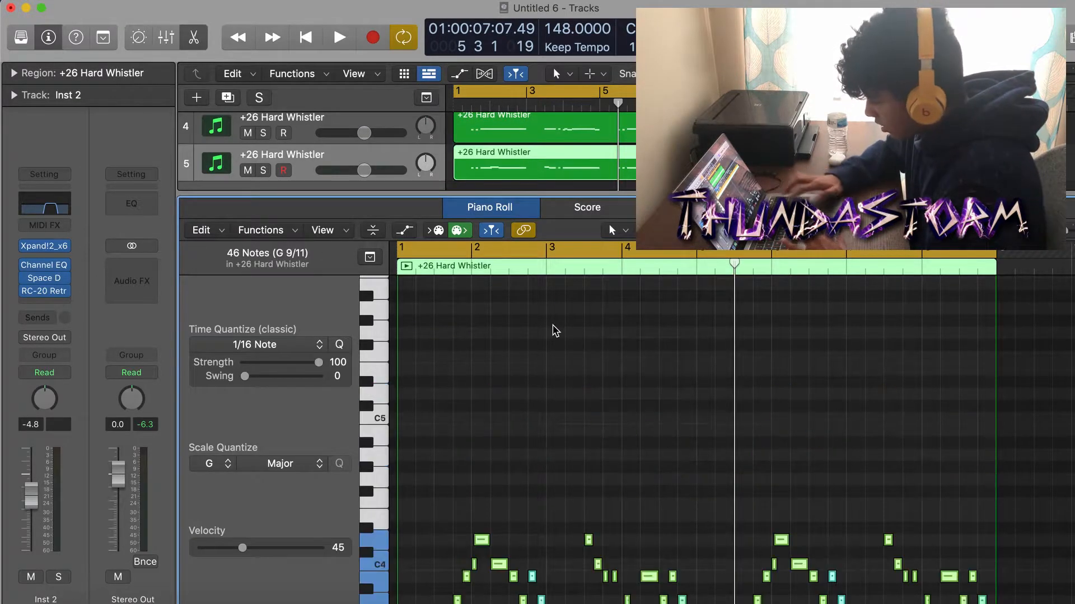
double_click(432, 196)
left_click(430, 287)
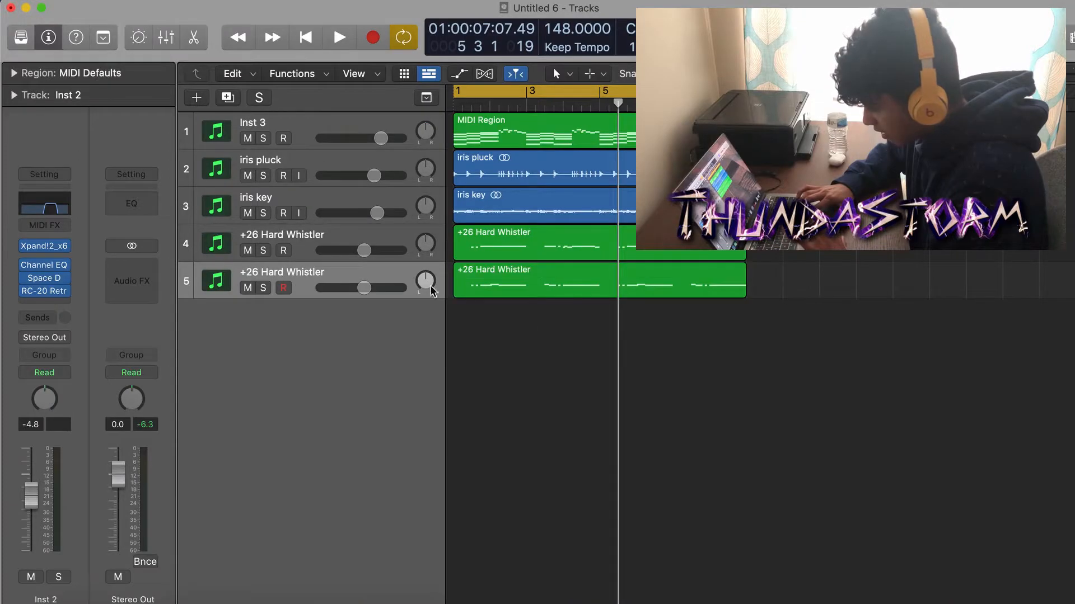
Solo the duplicated Hard Whistler track and adjust the low and high filtering in its Channel EQ during playback.
left_click(260, 288)
left_click(53, 208)
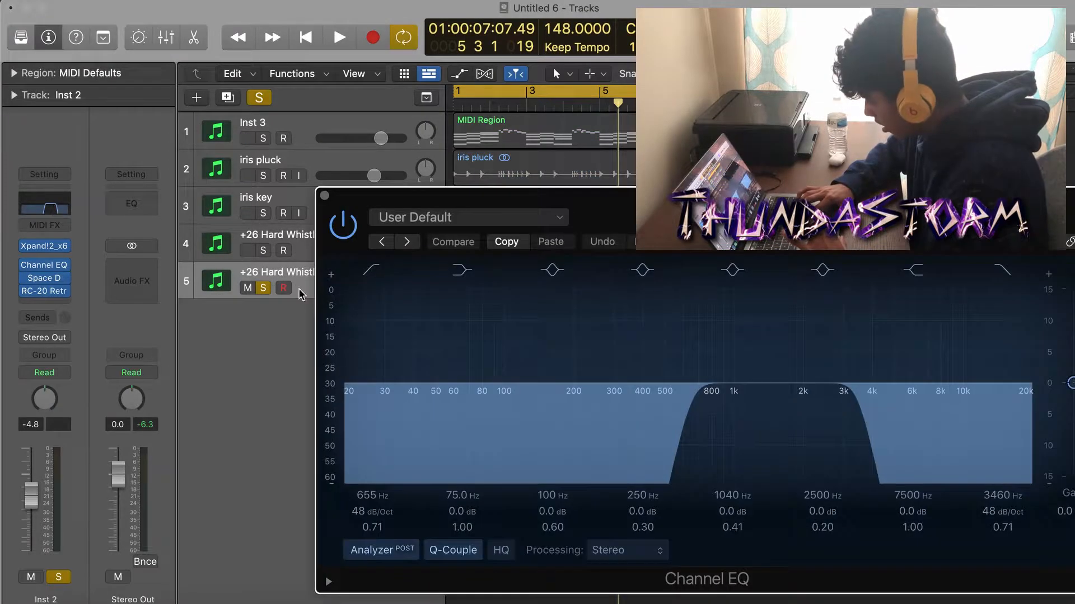
key("space")
left_click_drag(473, 385, 618, 402)
left_click_drag(1015, 506, 1014, 535)
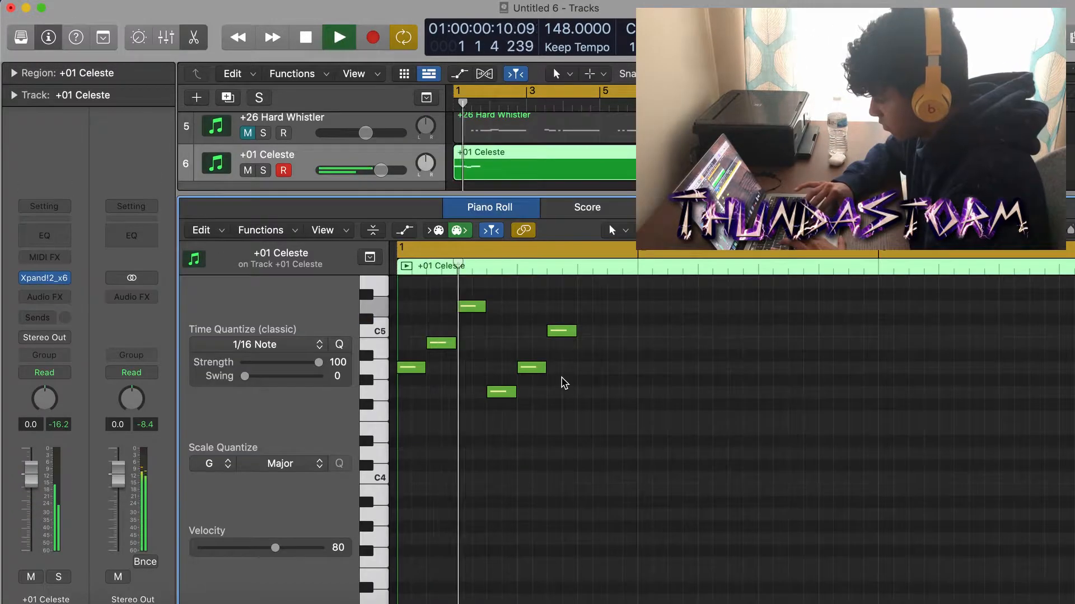
Move the C5 note in bar 1 of the Celeste region down to B4 and play back the phrase.
left_click(565, 334)
left_click_drag(566, 335, 566, 346)
left_click(569, 307)
key("space")
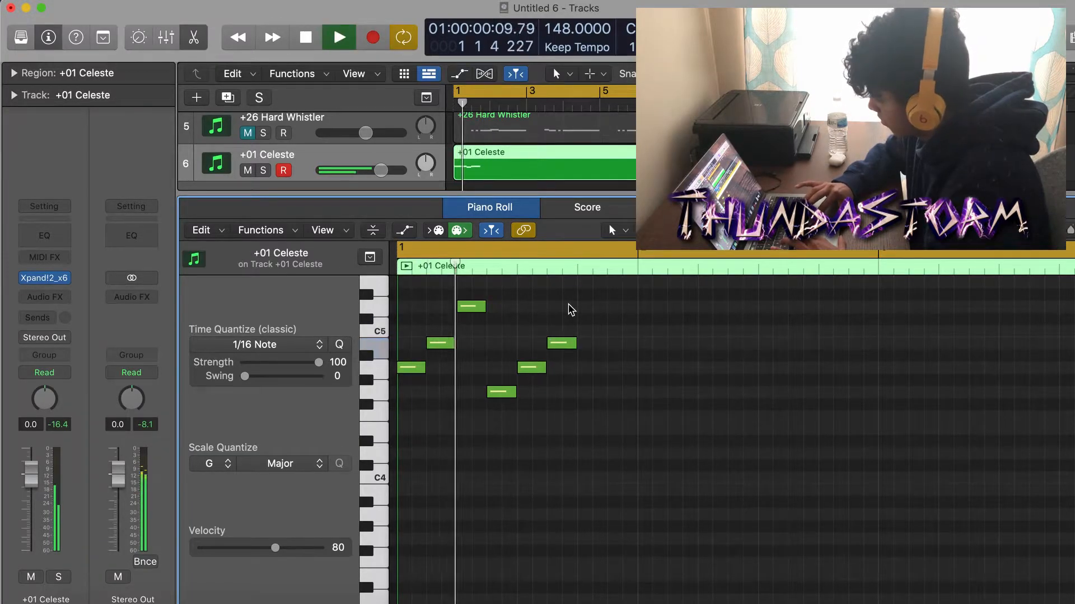
Continue the Celeste melody with G4 and B4 at the end of bar 1 and A4 at the start of bar 2.
left_click(590, 392)
left_click(624, 343)
left_click(652, 367)
key("space")
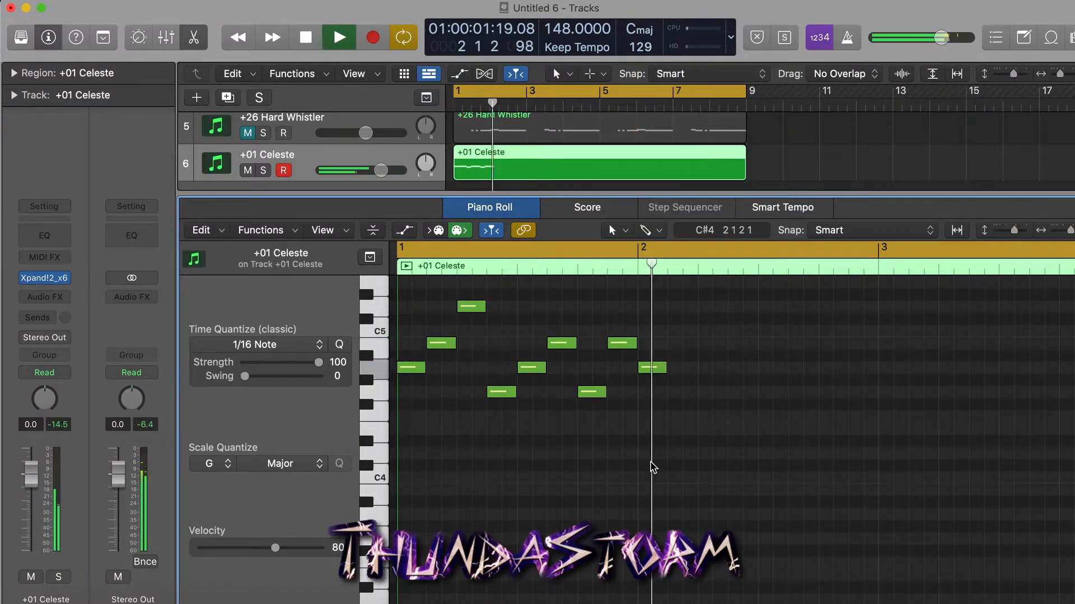
Build a second Celeste phrase from the start of bar 3 with G4, A4, B4 and F#4 notes, playing it back in between.
key("space")
left_click(594, 367)
left_click(618, 343)
left_click(629, 417)
left_click(654, 367)
key("space")
key("space")
left_click(666, 404)
left_click(677, 367)
left_click(691, 392)
key("space")
Copy all the Celeste notes and paste them one bar later to fill bars 2 and 4.
key("super+a")
key("super+c")
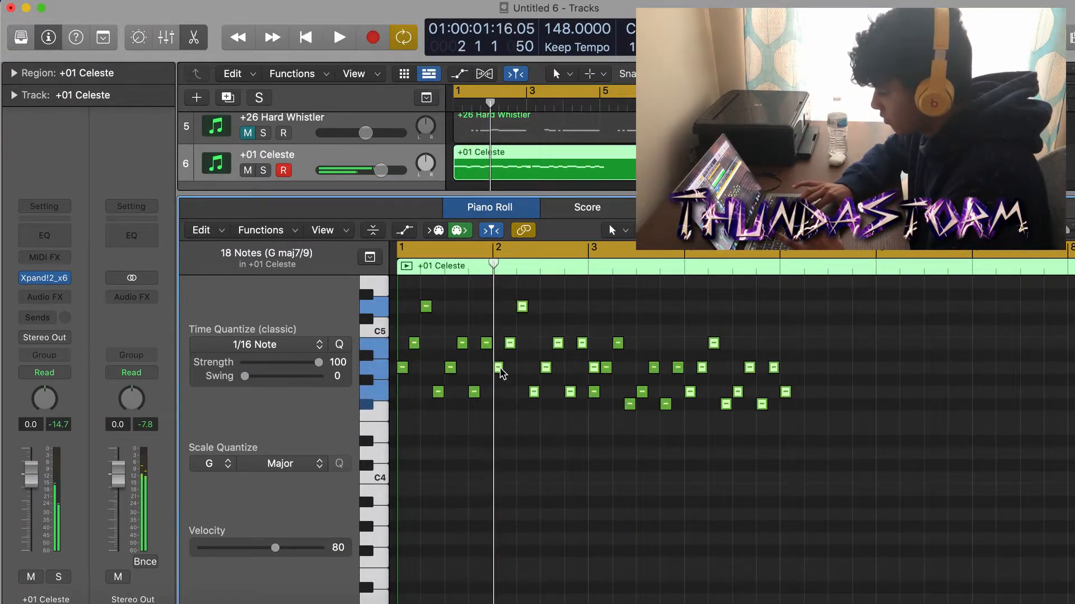
key("super+v")
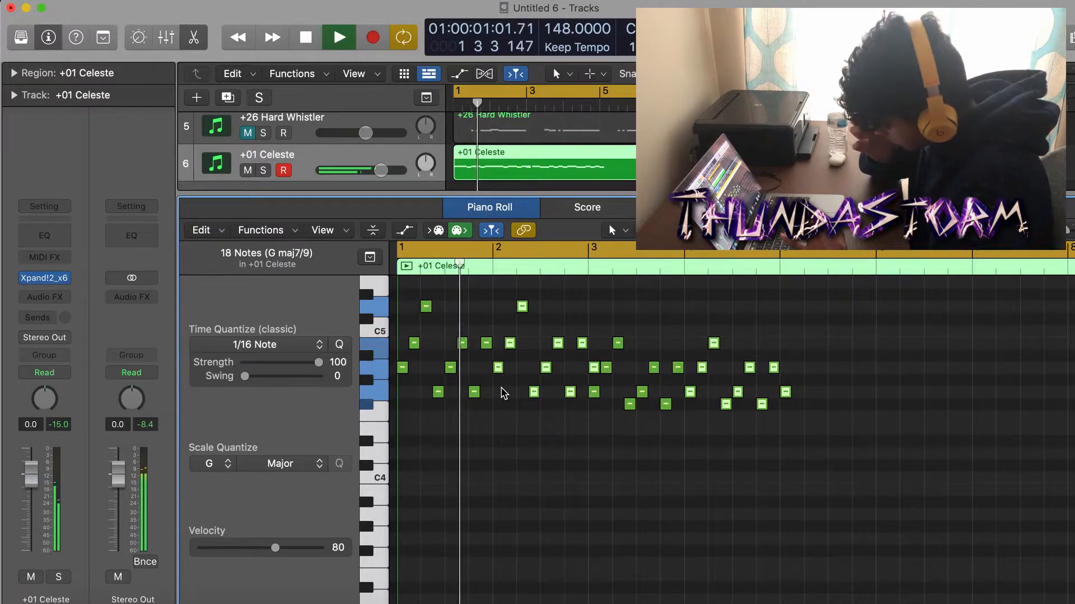
Set the velocity of the pasted Celeste notes to 50 and listen to the result.
left_click_drag(274, 548, 247, 546)
left_click(468, 533)
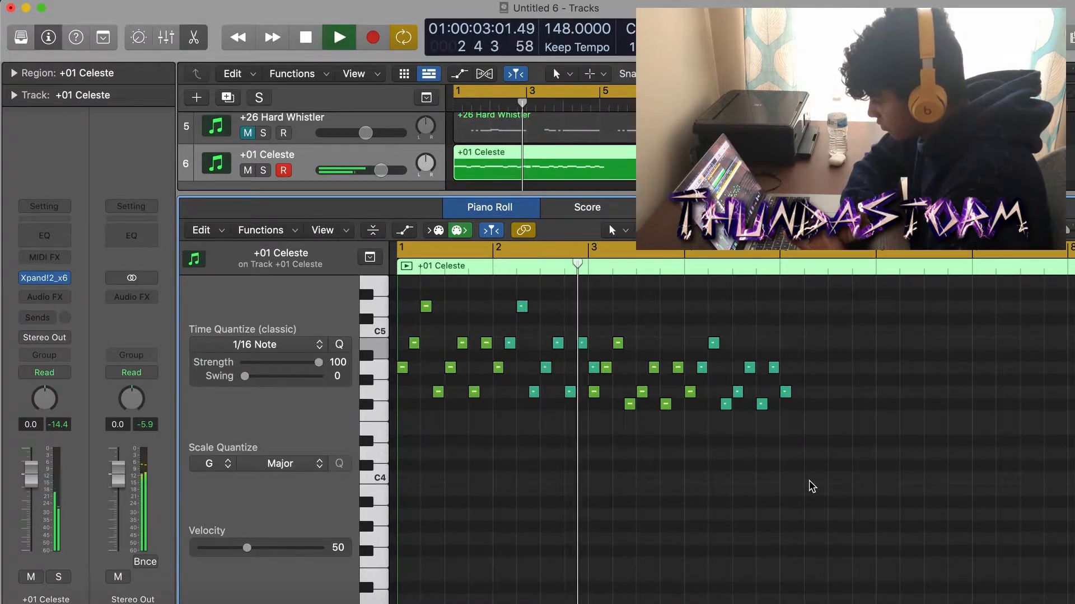
key("space")
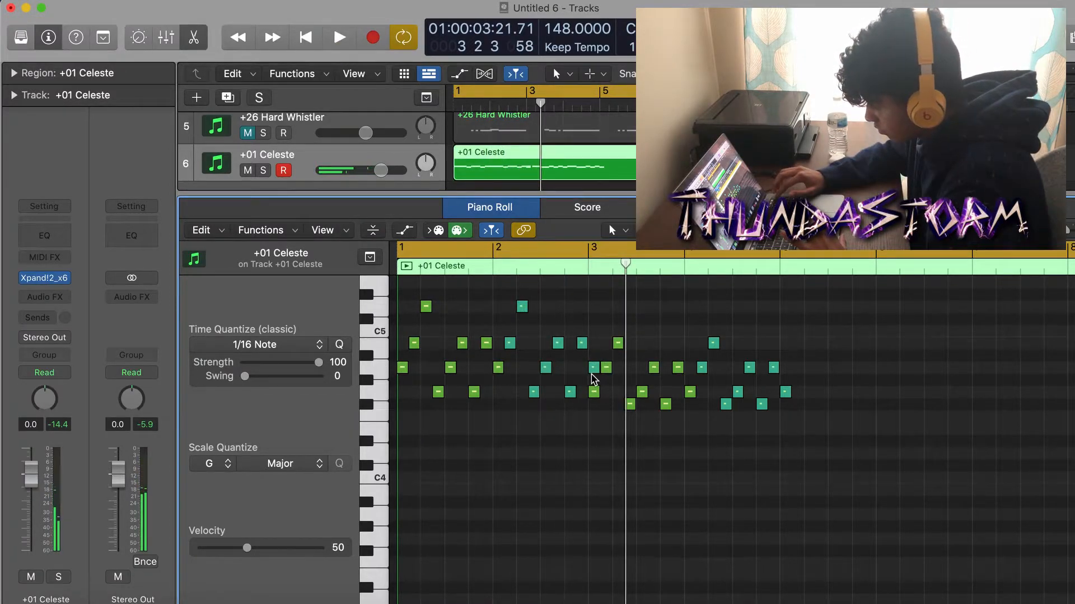
Clear the softer A4 note from the start of bar 3 in the Celeste region, play the melody and close the Piano Roll.
mouse_move(591, 373)
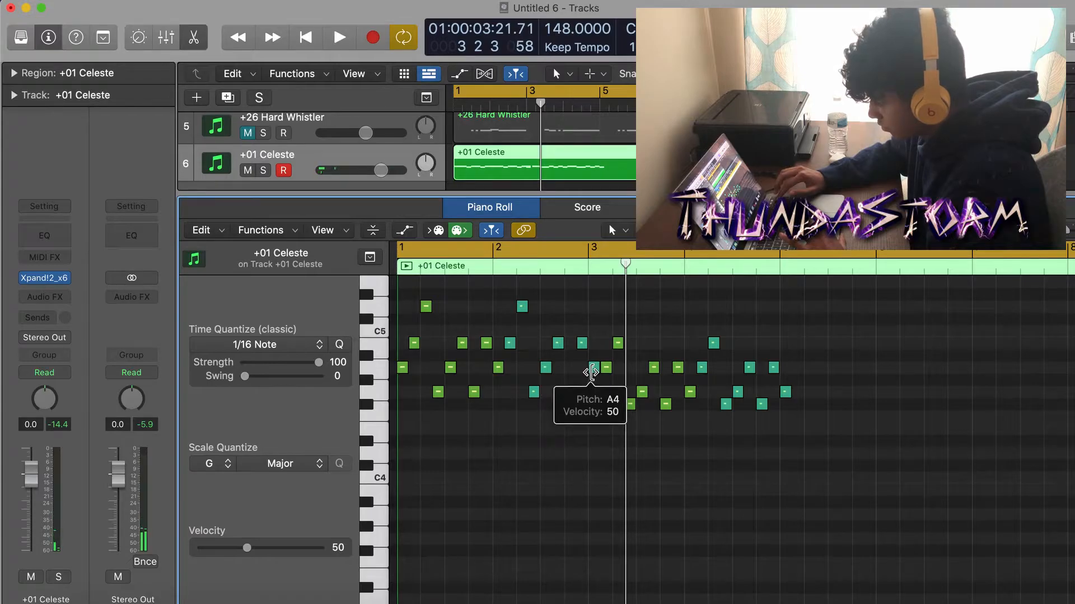
left_click_drag(594, 374, 594, 397)
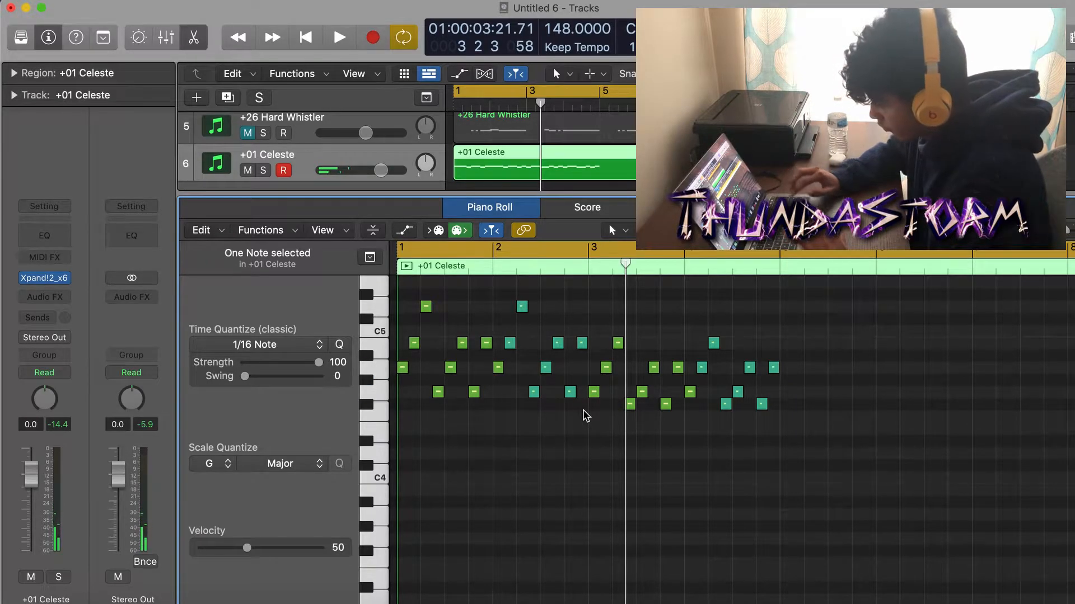
key("space")
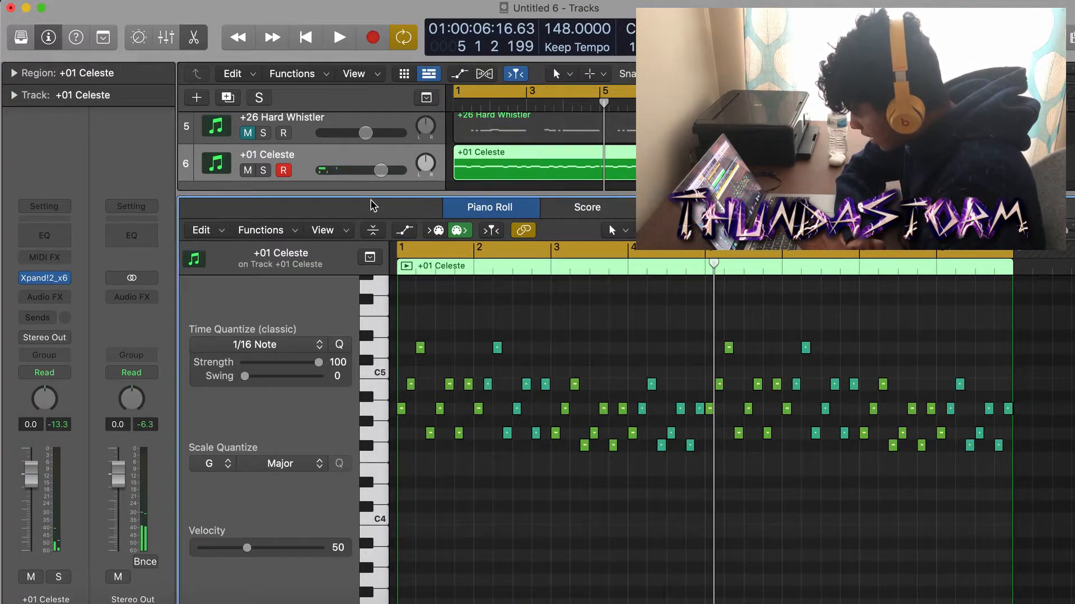
double_click(369, 196)
left_click(570, 383)
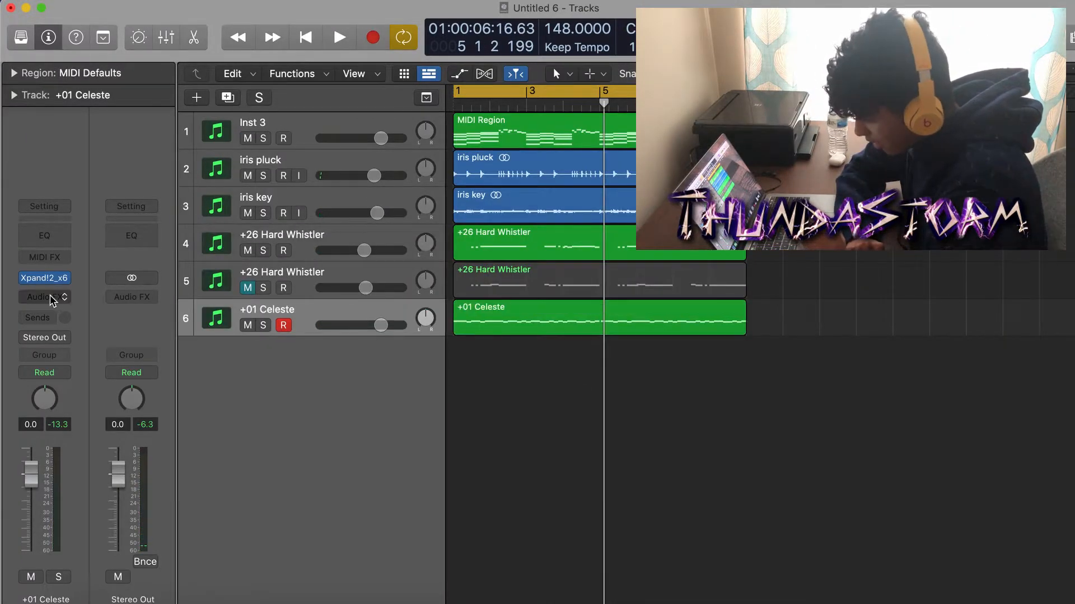
Add a Channel EQ to the Celeste track, raise its low-cut frequency during playback, and close the track's Space Designer window.
left_click(62, 243)
left_click(371, 273)
key("space")
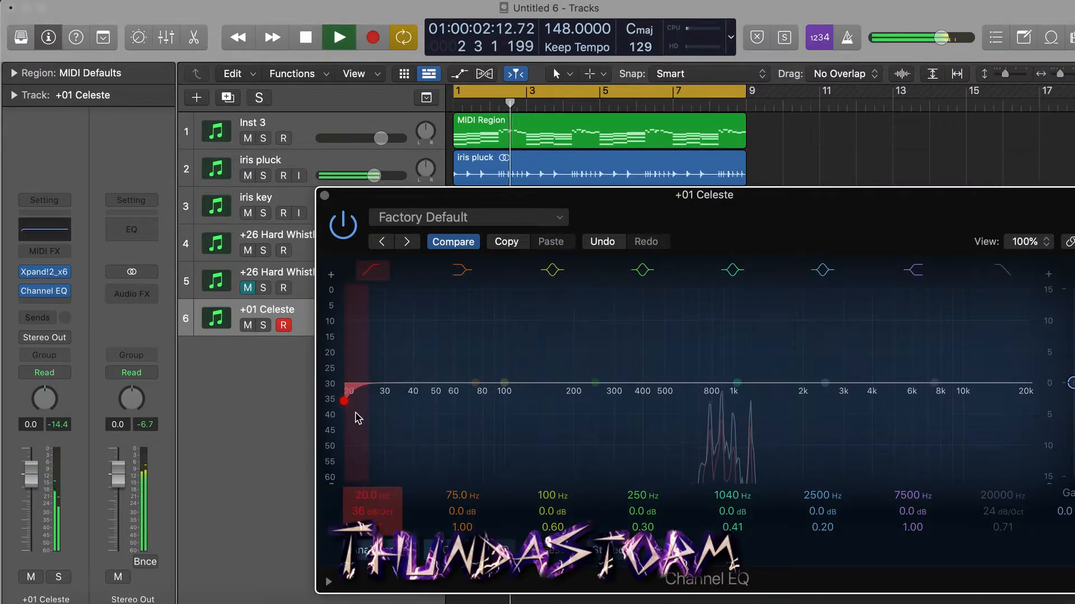
left_click_drag(355, 412, 718, 426)
key("super+z")
key("v")
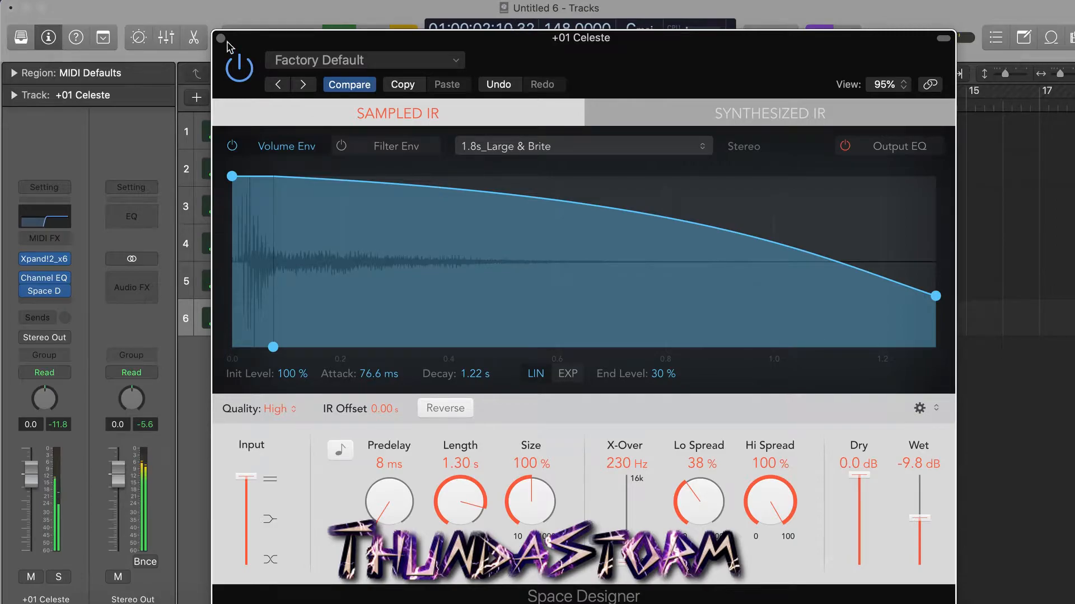
left_click(221, 38)
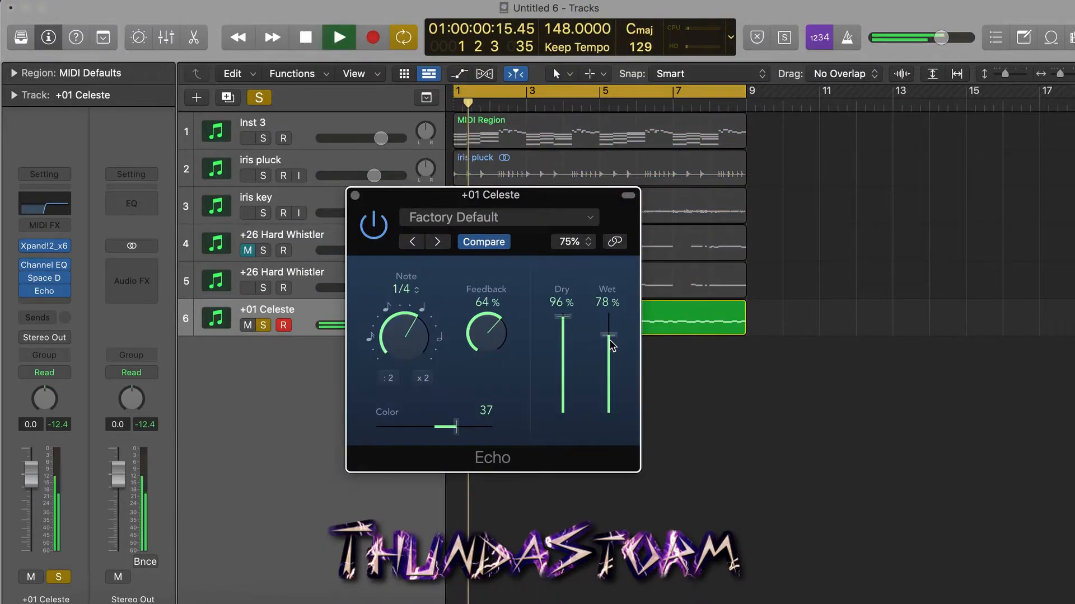
Set the Celeste track's Echo to a 1/8 note delay with 40% wet level.
left_click_drag(611, 356, 612, 373)
left_click_drag(397, 336, 397, 347)
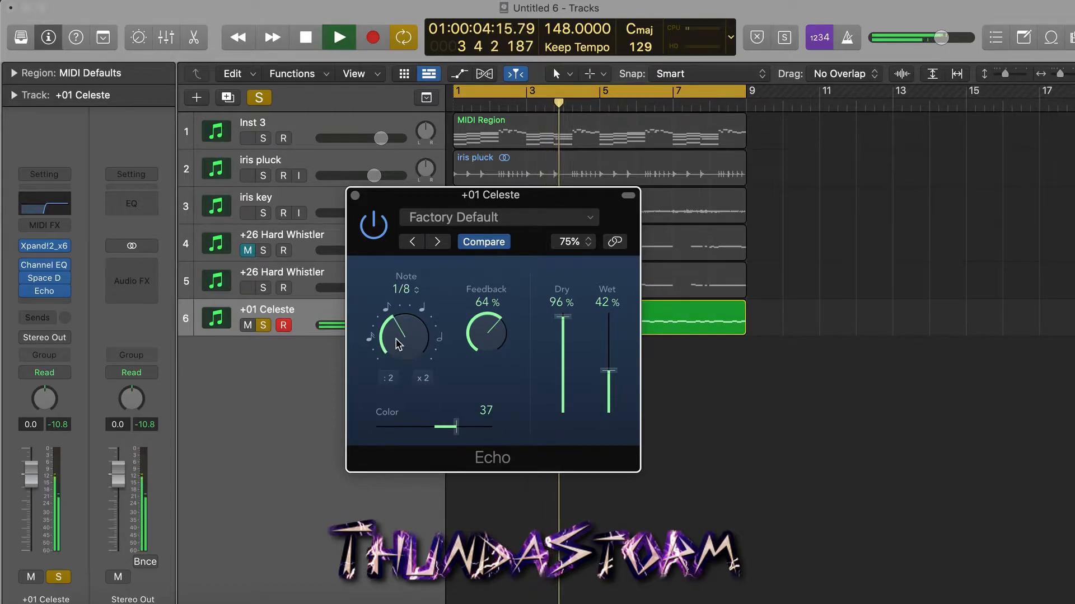
left_click_drag(612, 372, 616, 379)
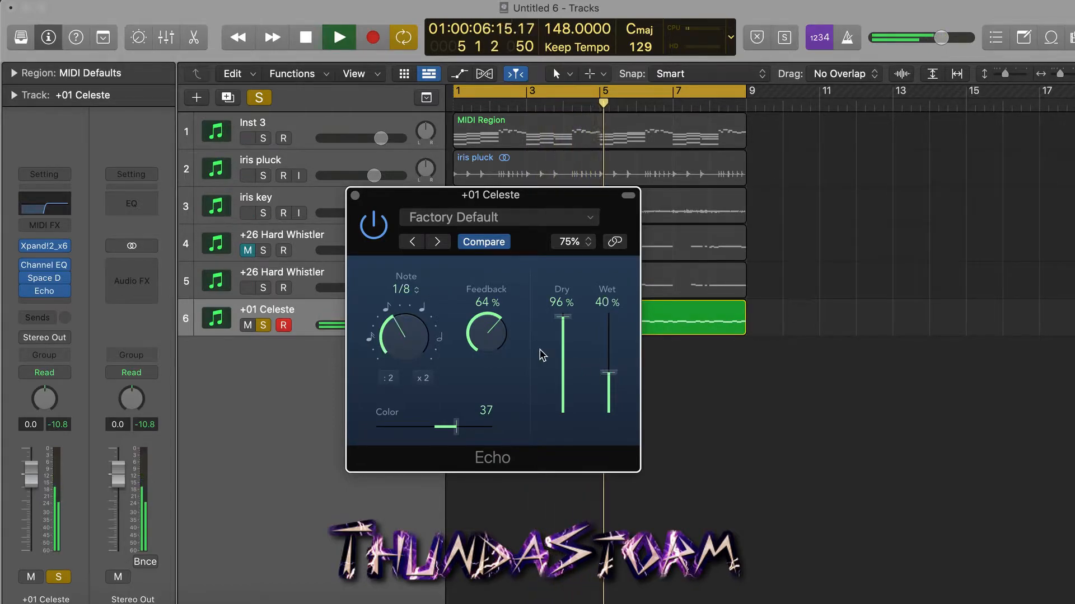
Unsolo the Celeste track, close its Echo window and lower the track volume to -3.7 dB.
key("s")
left_click(355, 196)
left_click_drag(374, 524, 351, 514)
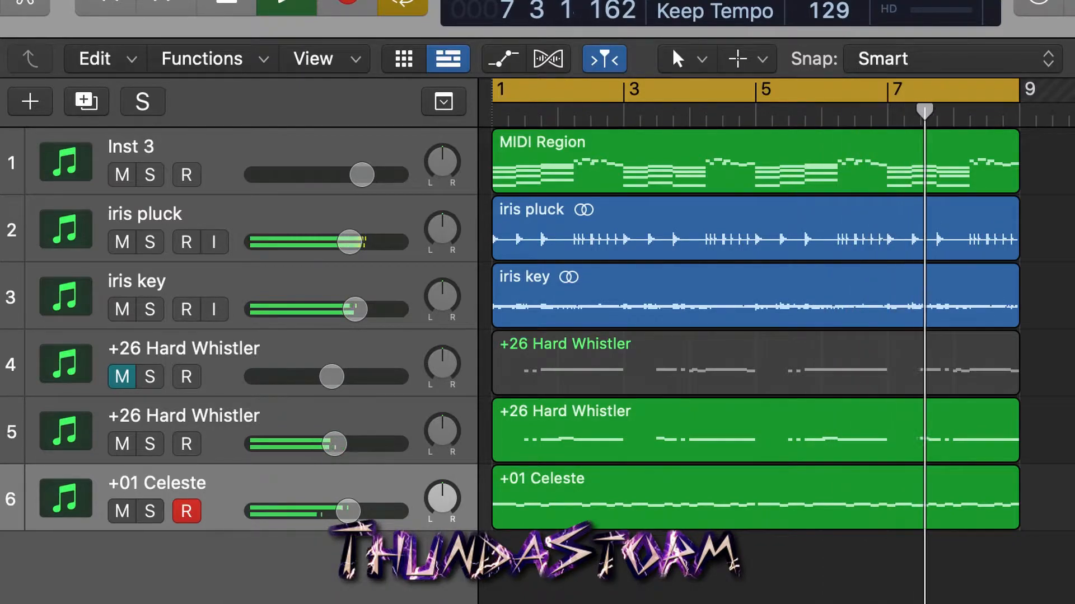
key("alt+super+s")
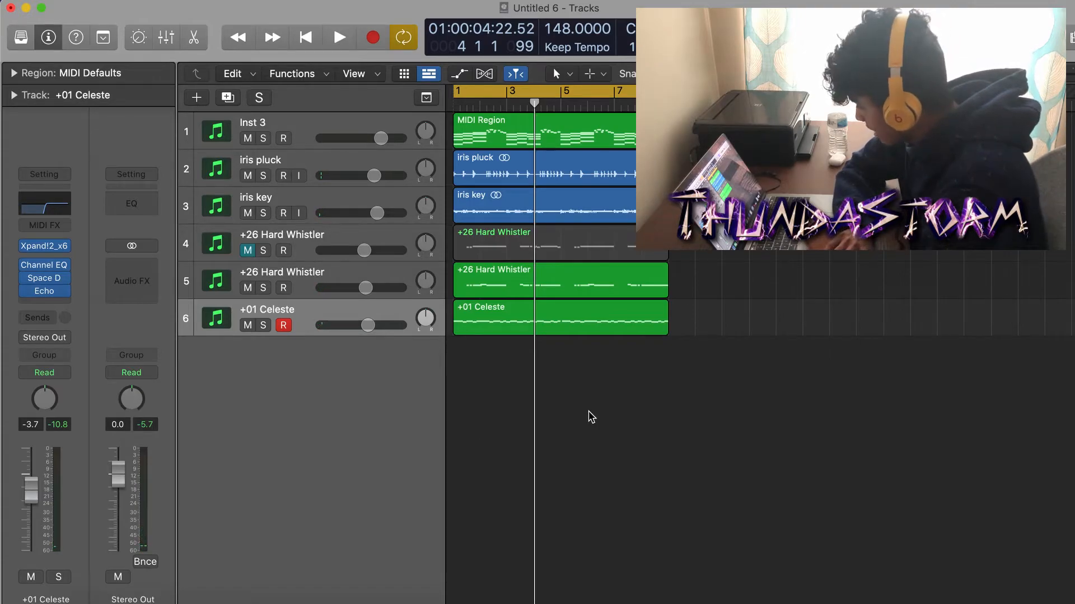
Repeat the iris pluck, iris key, both Hard Whistler and Celeste regions three times in a row.
left_click_drag(696, 414, 478, 180)
key("super+r")
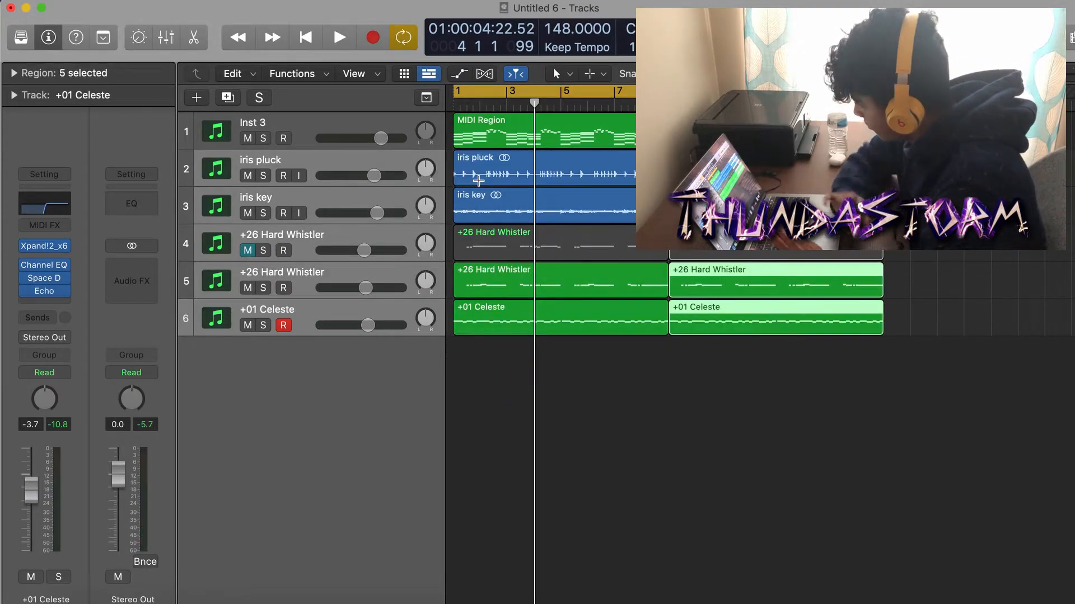
key("super+r")
scroll(549, 270, "down", 2)
key("super+r")
left_click(616, 369)
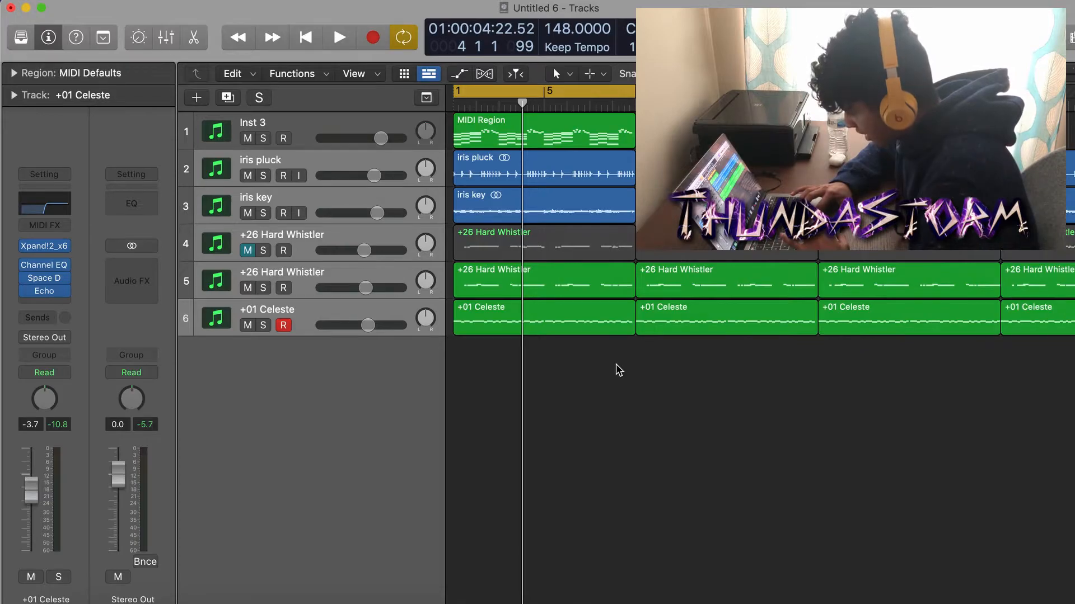
Unmute the original Hard Whistler track on track 4.
scroll(618, 370, "down", 2)
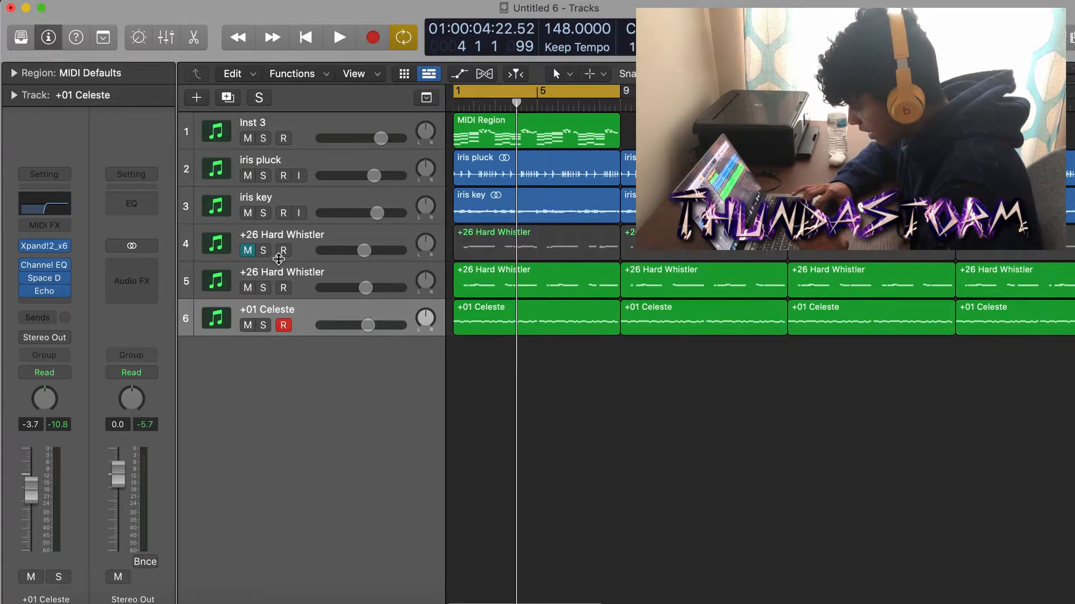
left_click(248, 250)
scroll(639, 410, "down", 2)
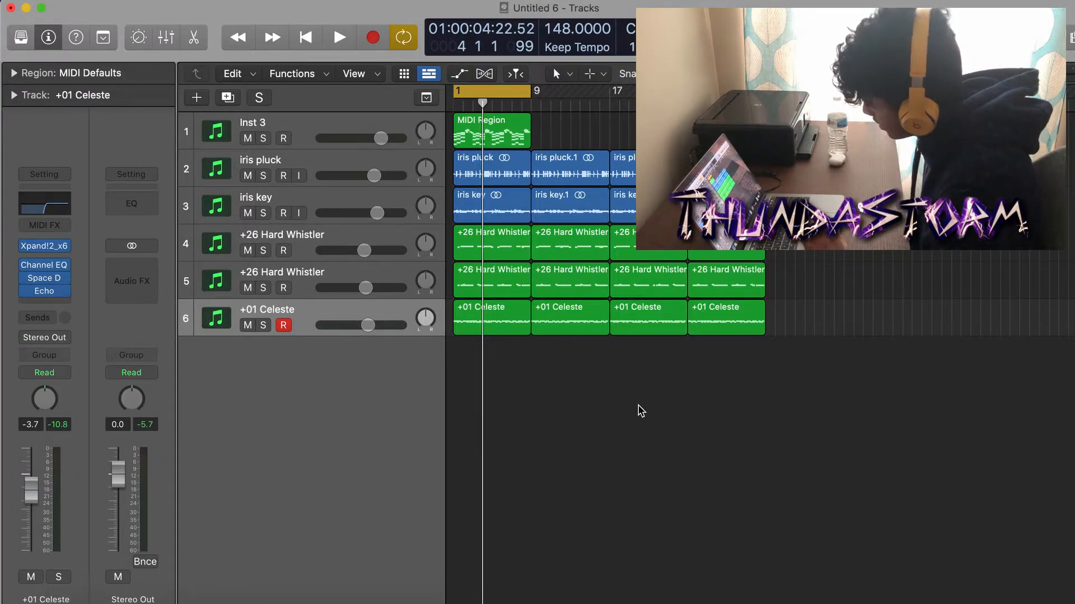
Split the long melody audio region at bars 17, 25 and 33.
key("shift+period")
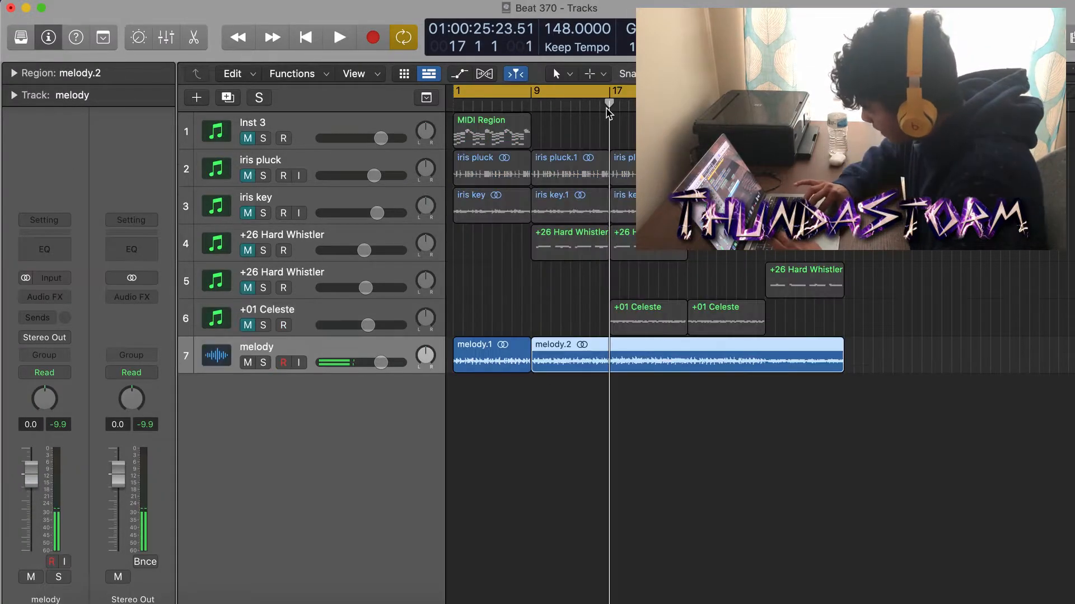
key("super+t")
key("shift+period")
key("super+t")
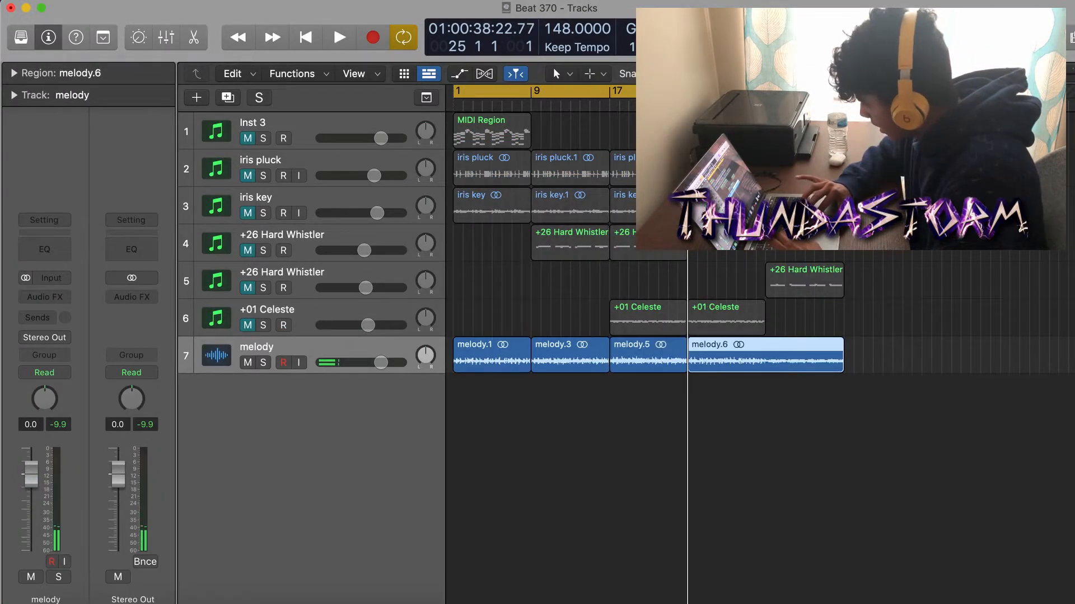
key("shift+period")
key("super+t")
left_click(673, 414)
Check the split melody regions, move the playhead to bar 9 and select the first melody region.
scroll(674, 416, "down", 3)
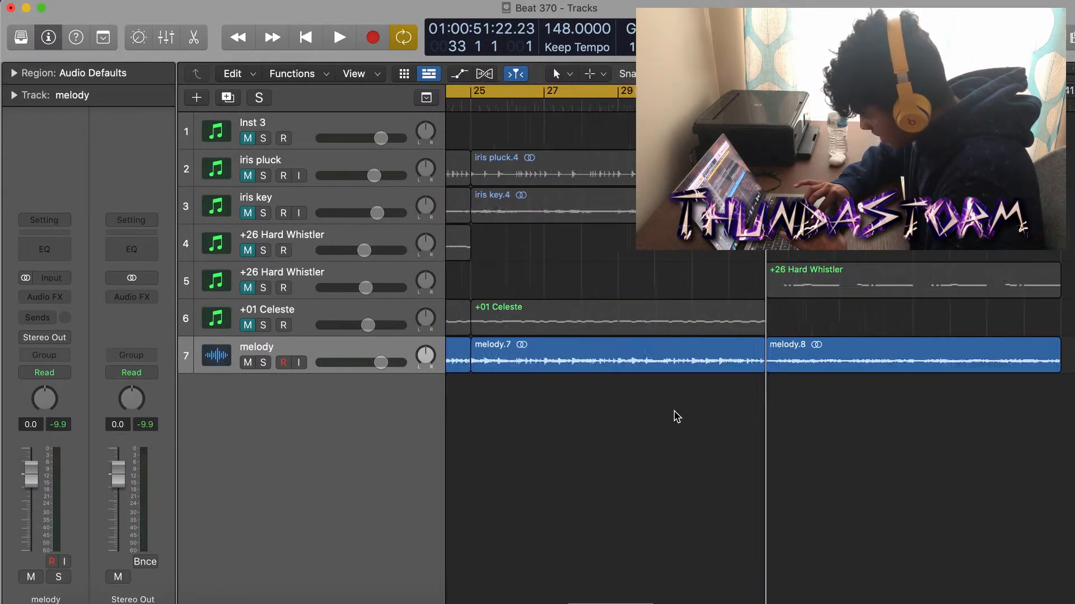
scroll(643, 401, "up", 3)
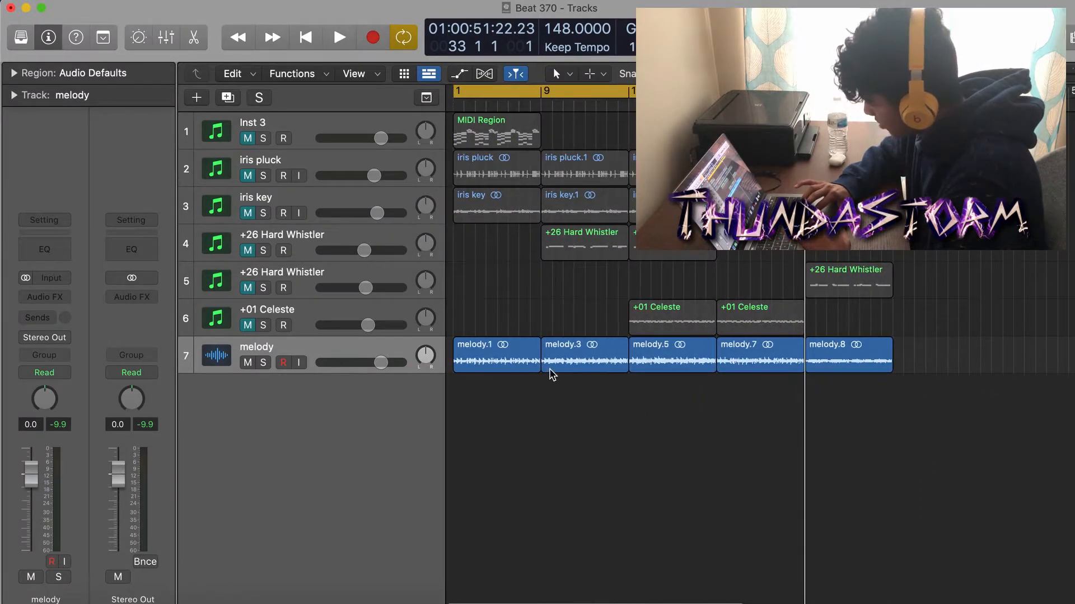
left_click(541, 104)
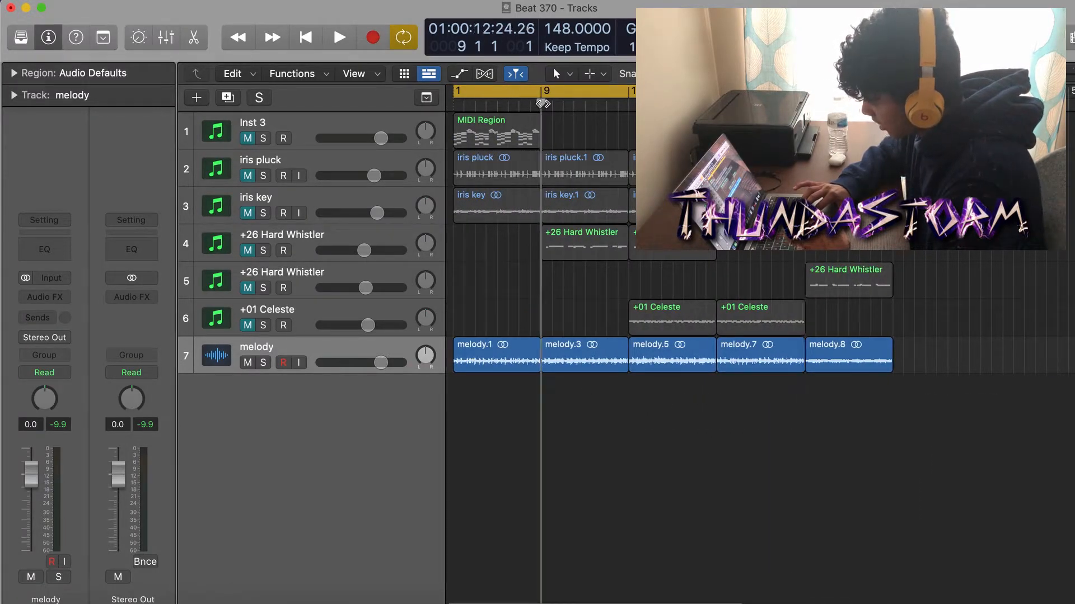
left_click(516, 368)
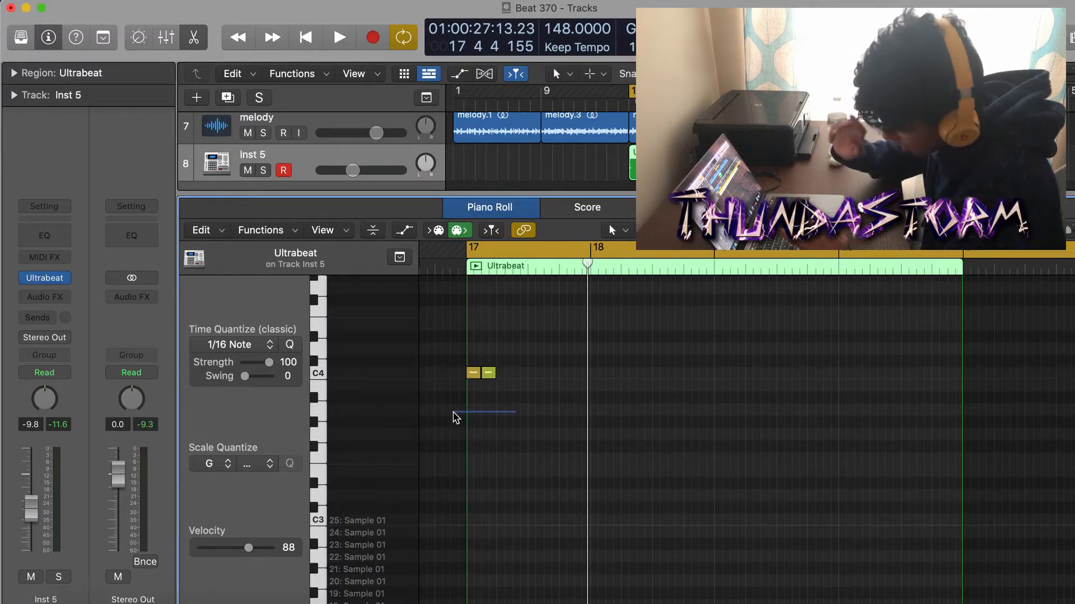
Repeat the two C4 notes until they fill the four-bar Ultrabeat region from bar 17, and play it back.
left_click_drag(458, 404, 458, 357)
left_click_drag(561, 432, 464, 355)
key("super+r")
left_click_drag(613, 414, 436, 358)
key("super+r")
key("super+r")
key("super+r")
key("space")
left_click(566, 412)
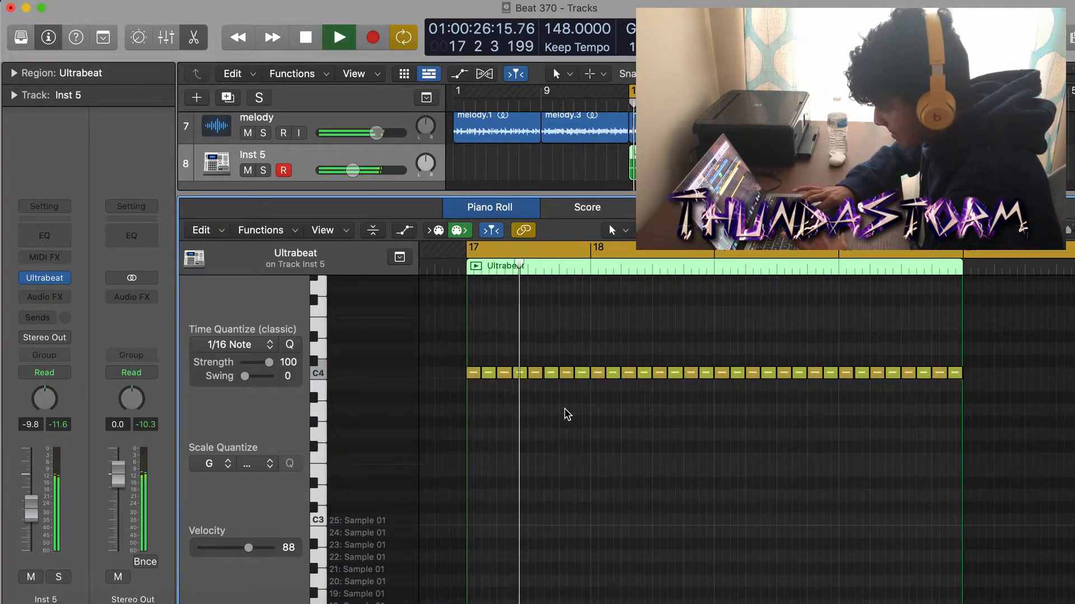
Play back the C4 notes from bar 17 and examine the pattern at the start of the Ultrabeat region.
key("space")
scroll(564, 408, "up", 3)
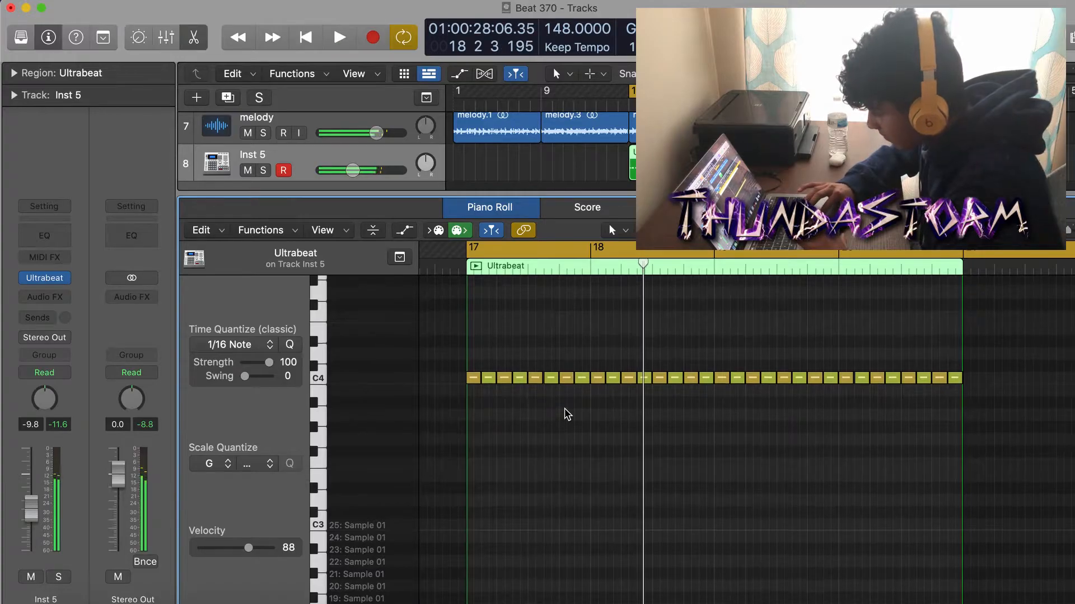
scroll(583, 464, "up", 5)
scroll(582, 464, "left", 4)
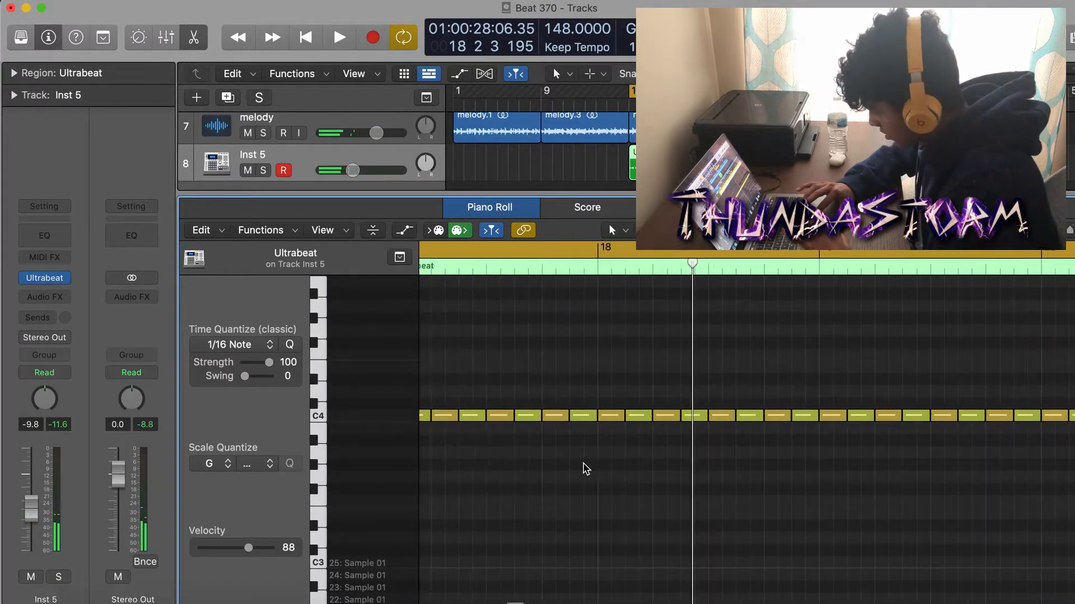
scroll(579, 441, "down", 2)
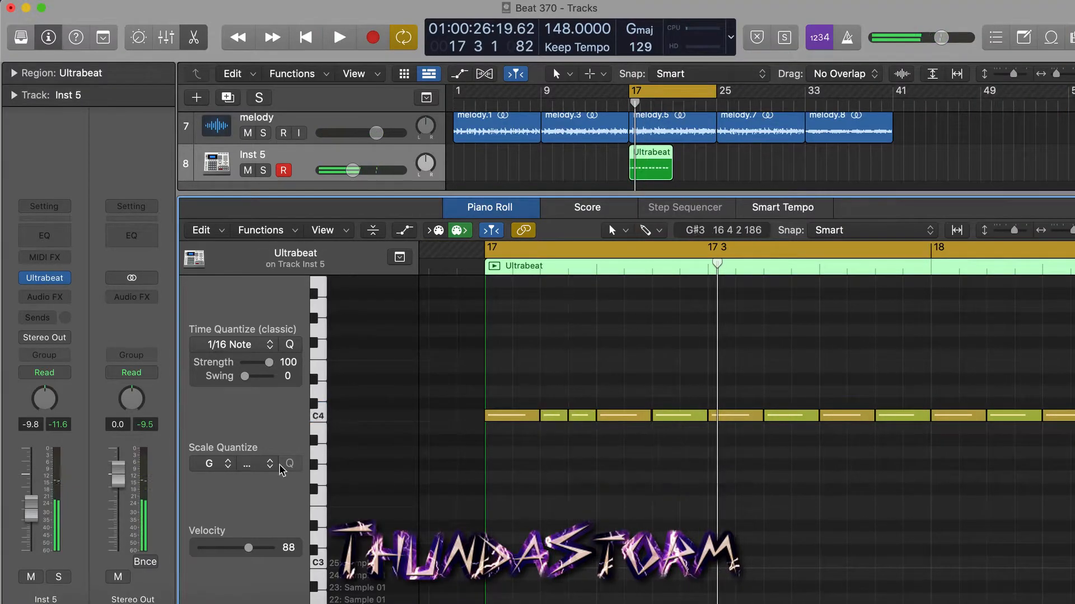
key("space")
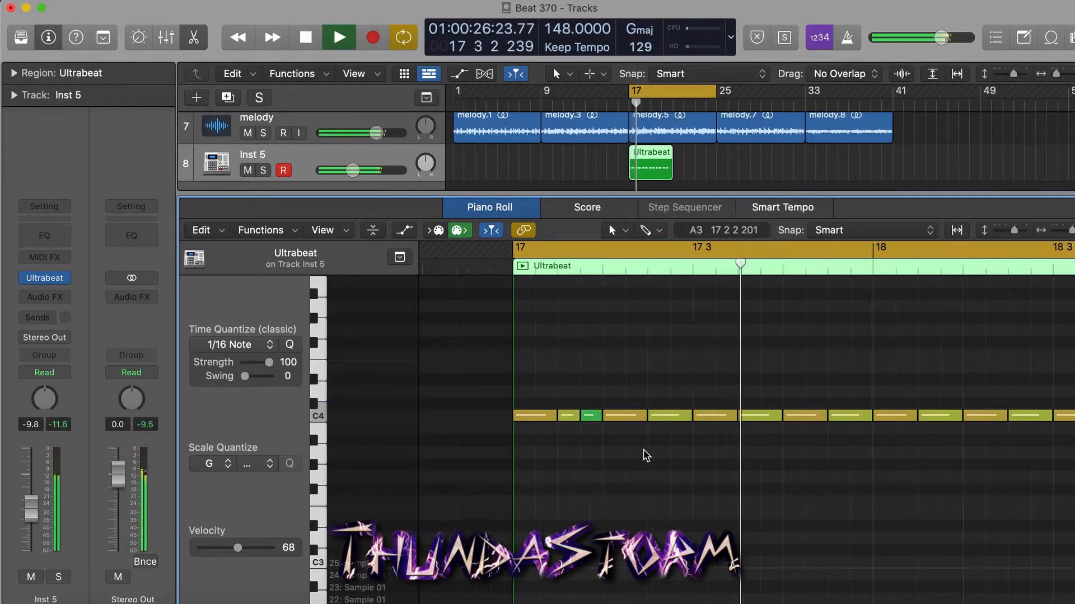
scroll(638, 447, "down", 2)
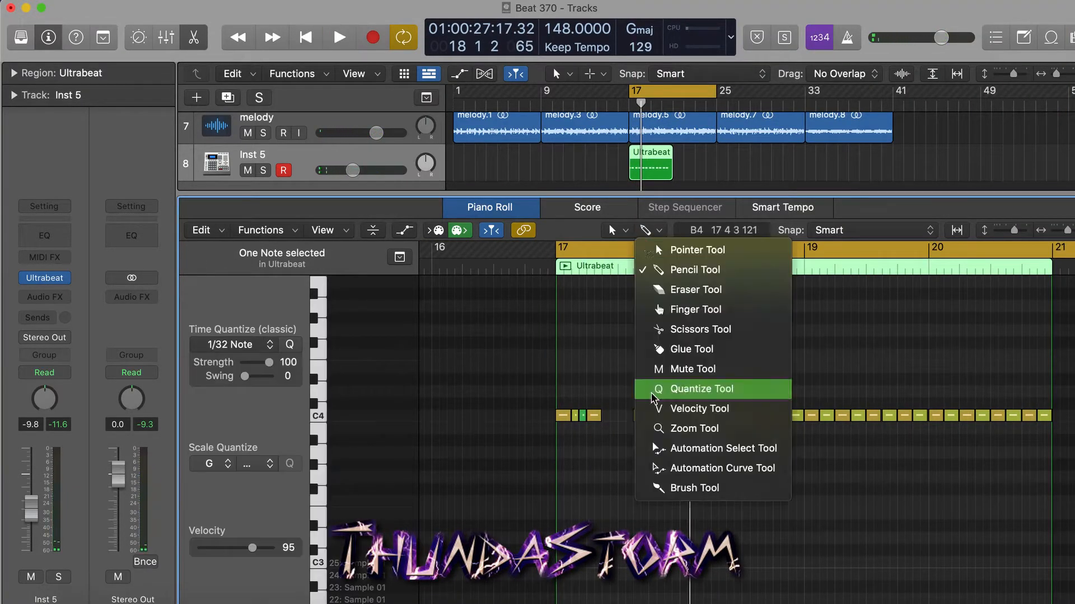
Assign the Brush Tool as the secondary tool, paint C4 notes into the gap in bar 17 and audition them.
left_click(606, 364)
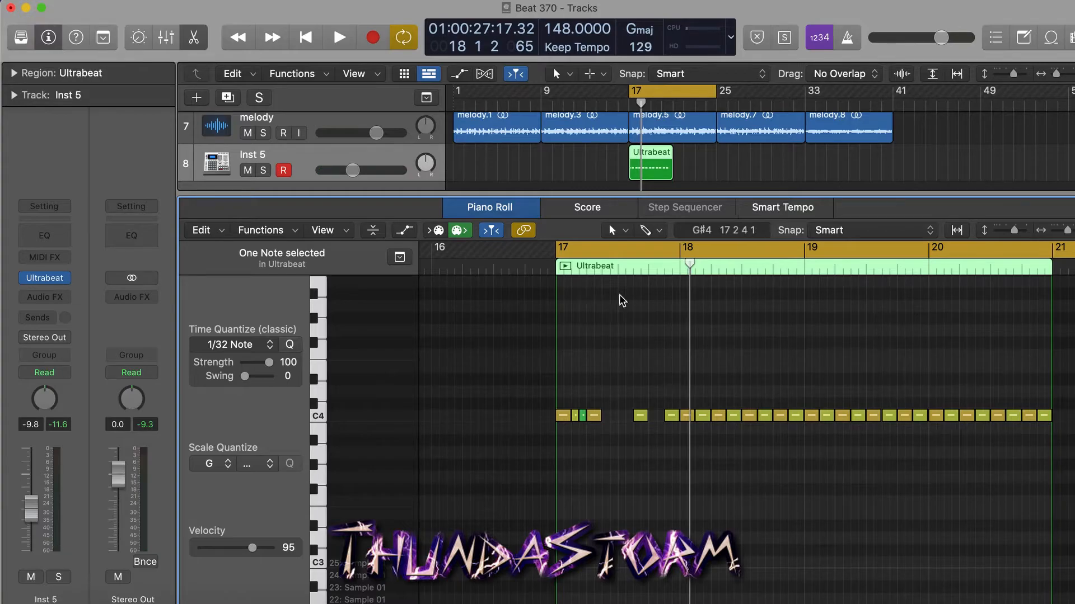
left_click(646, 235)
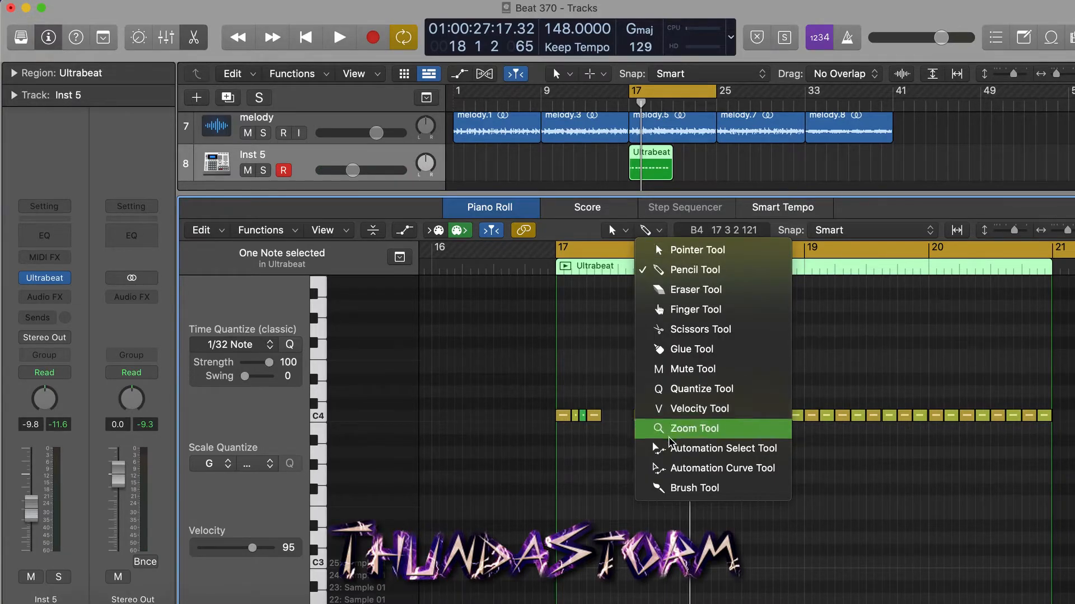
left_click(694, 488)
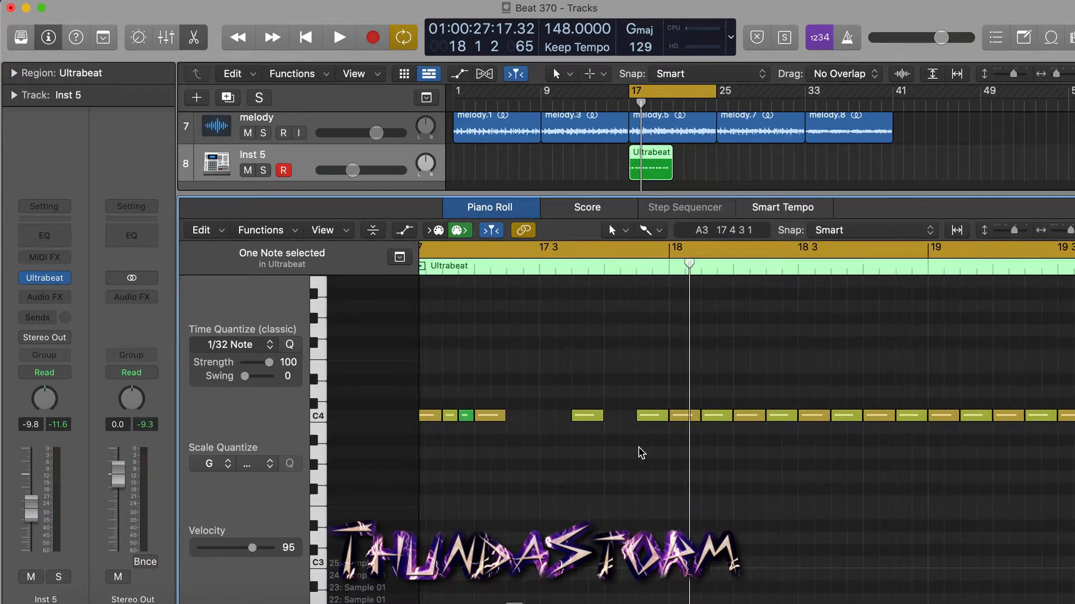
left_click(609, 416)
key("space")
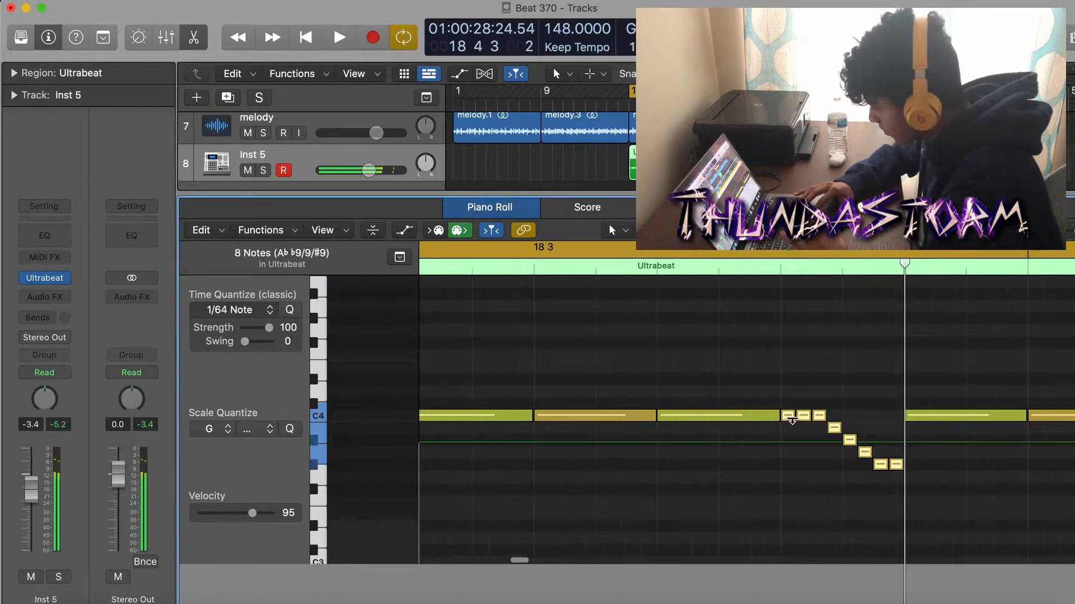
Show the note velocity lane and shape the eight roll notes at the end of bar 18 into a descending ramp ending around 18.
key("a")
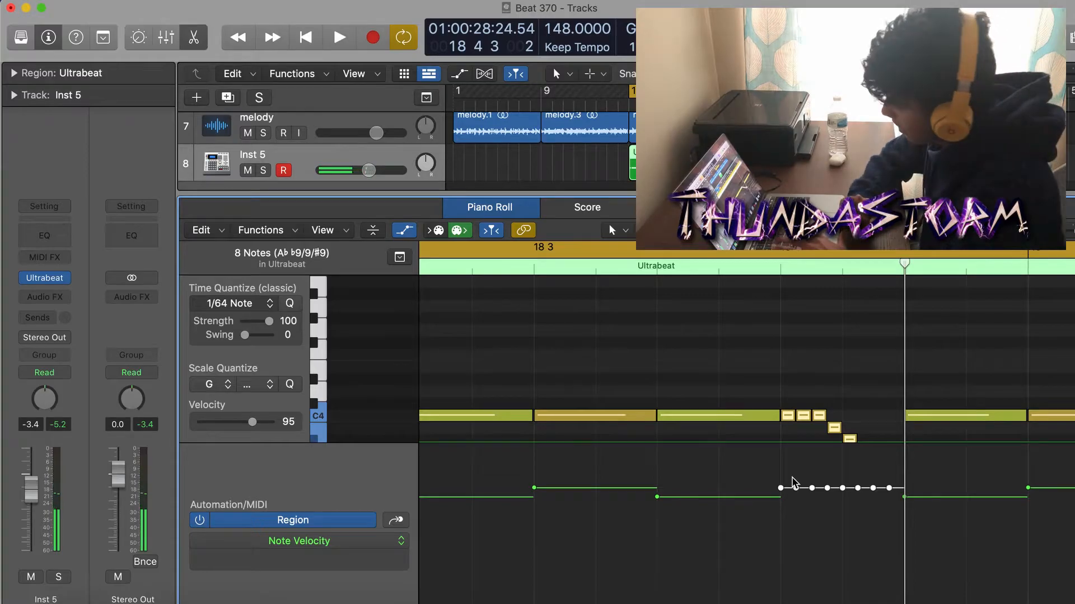
key("a")
key("super+Left")
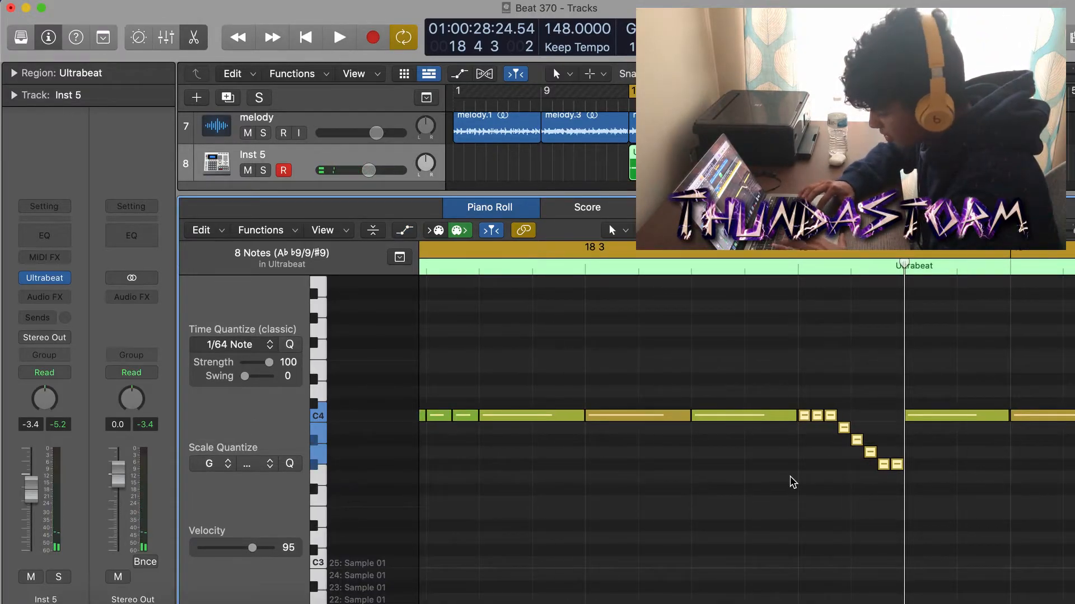
key("a")
key("super+Left")
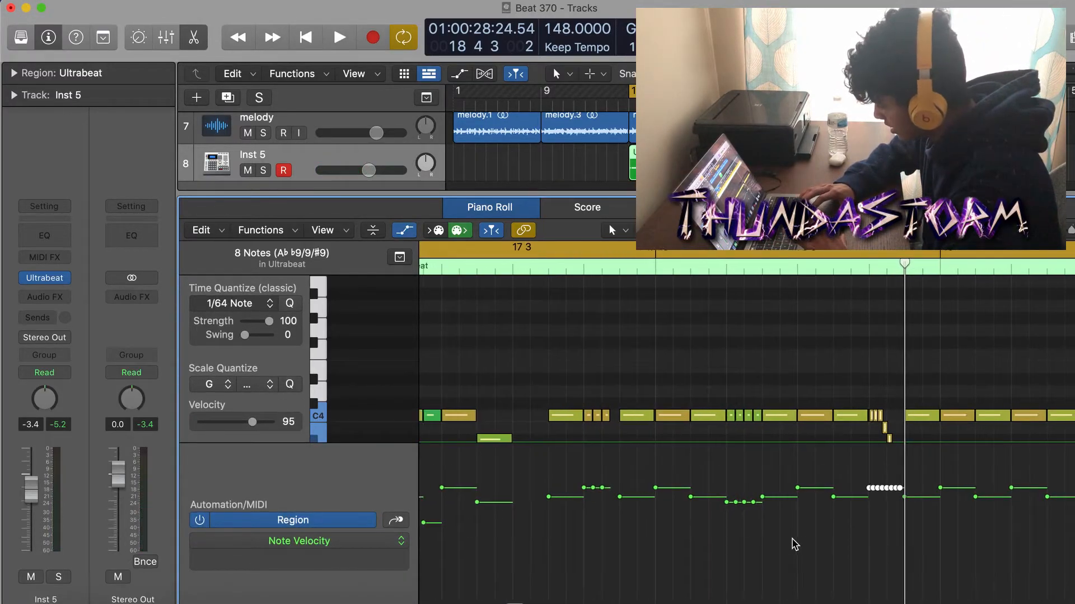
left_click_drag(861, 464, 921, 603)
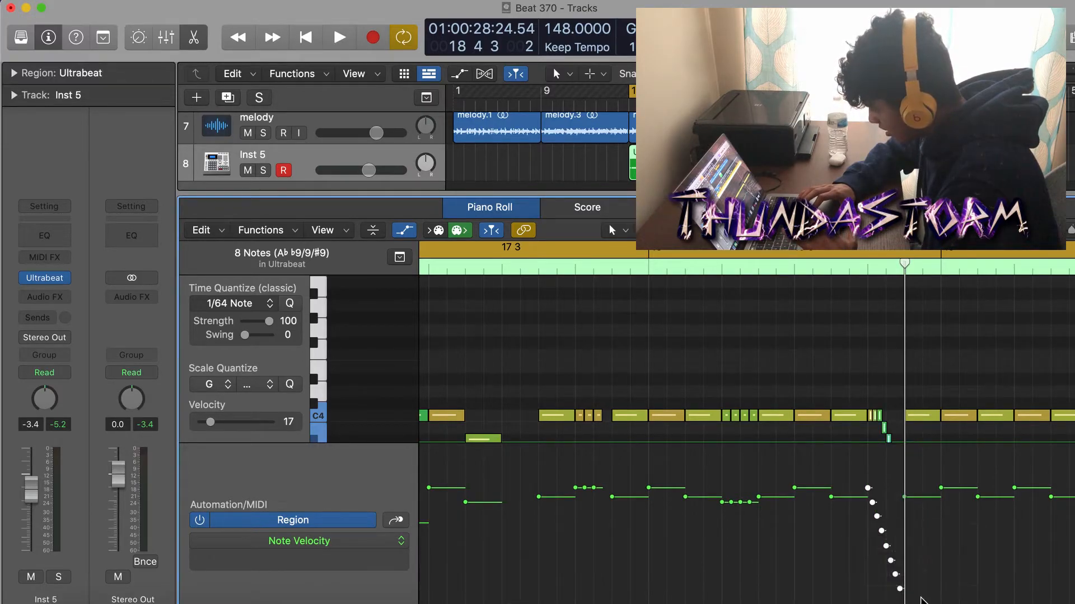
left_click_drag(869, 484, 869, 480)
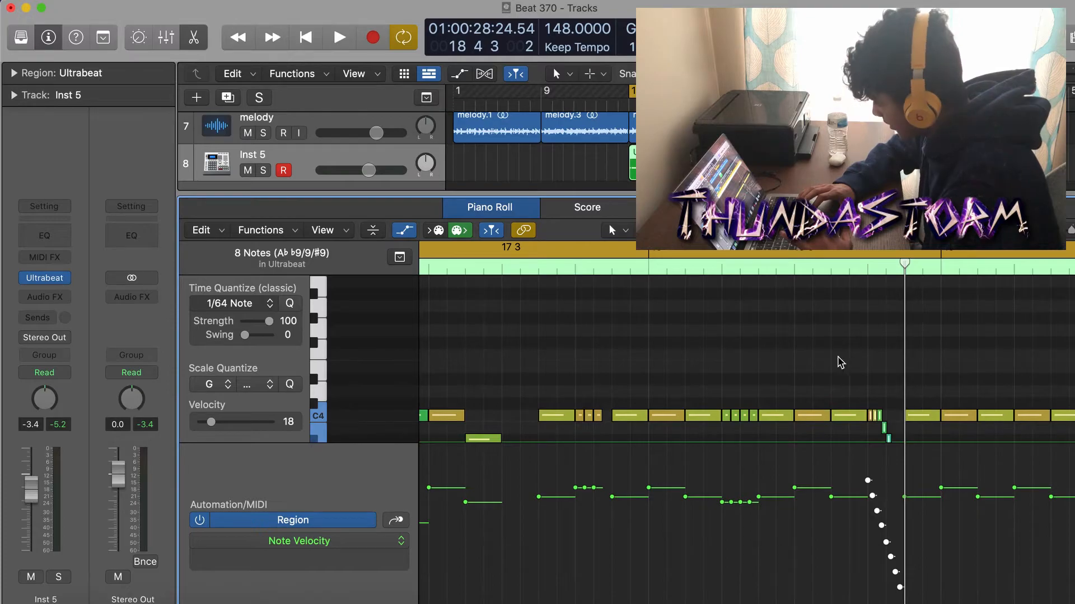
Deselect the roll notes, play back the pattern from bar 17 and hide the note velocity lane.
left_click(839, 361)
key("space")
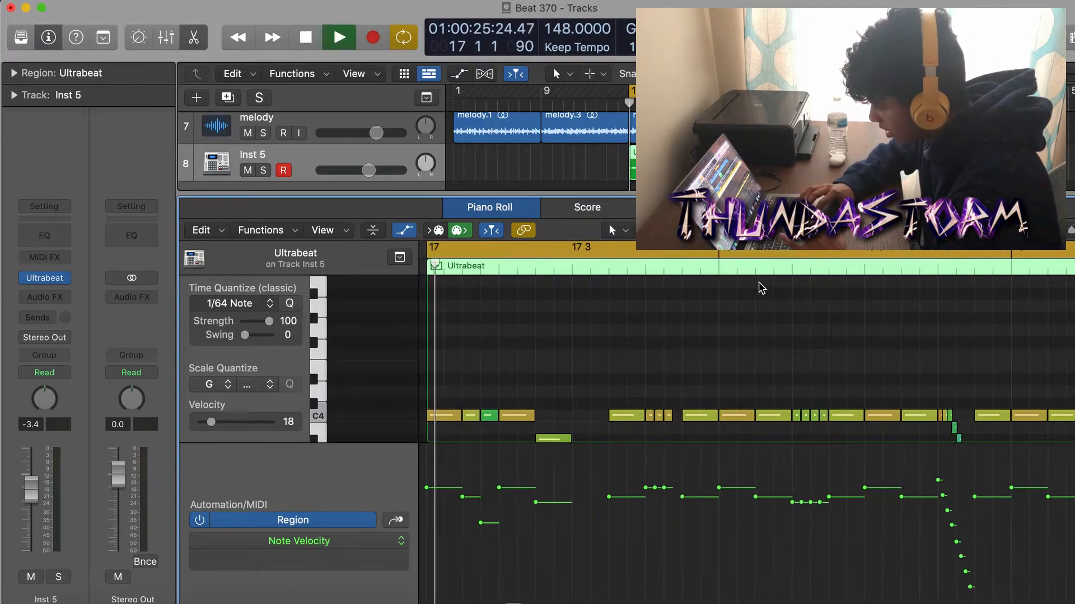
scroll(754, 321, "down", 2)
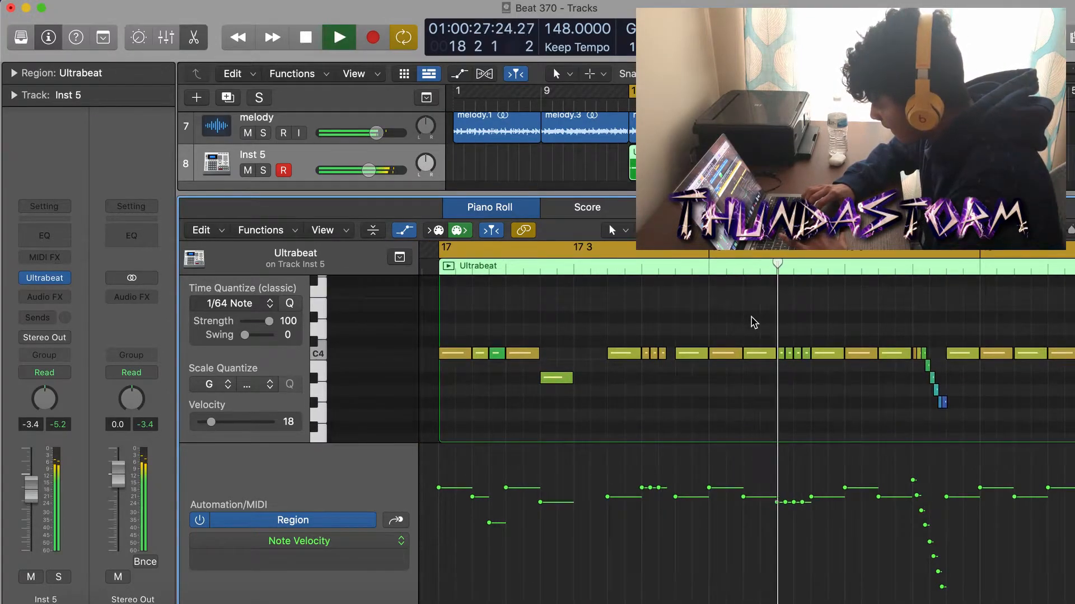
key("space")
key("a")
Delete the plain C4 notes in bars 19 and 20, repeat the two-bar pattern once in their place and play it back.
scroll(716, 422, "down", 5)
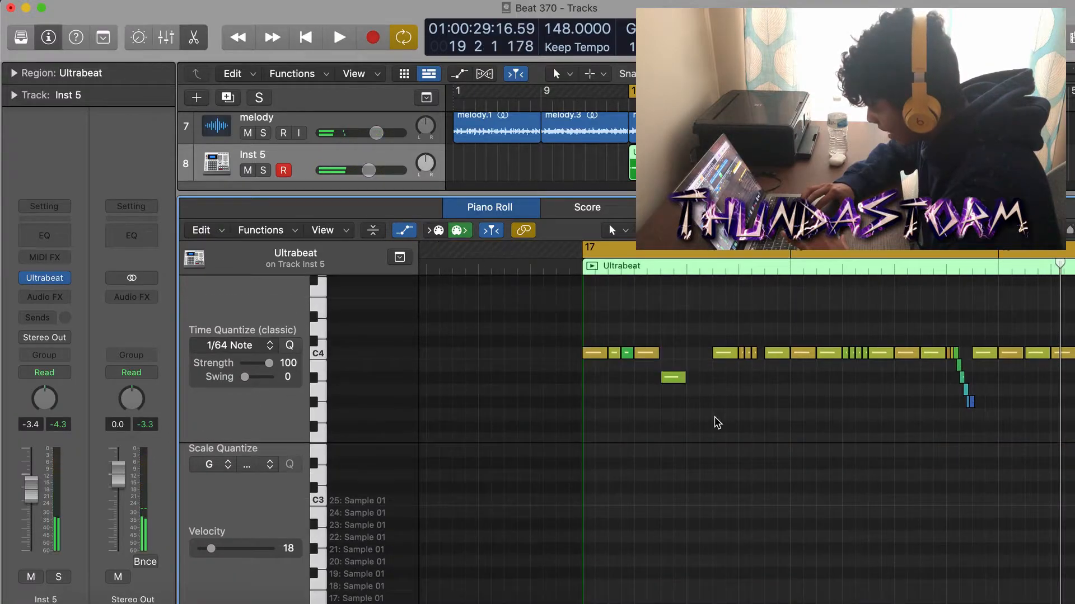
scroll(715, 422, "right", 5)
scroll(716, 422, "up", 2)
left_click_drag(983, 370, 715, 359)
key("Delete")
left_click_drag(731, 428, 438, 322)
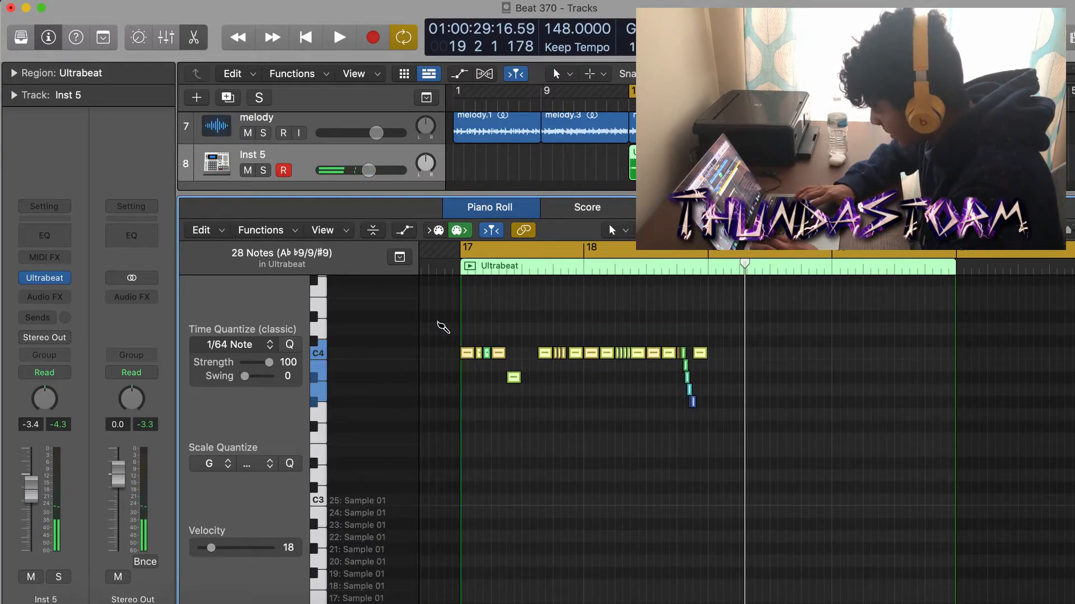
key("super+r")
key("space")
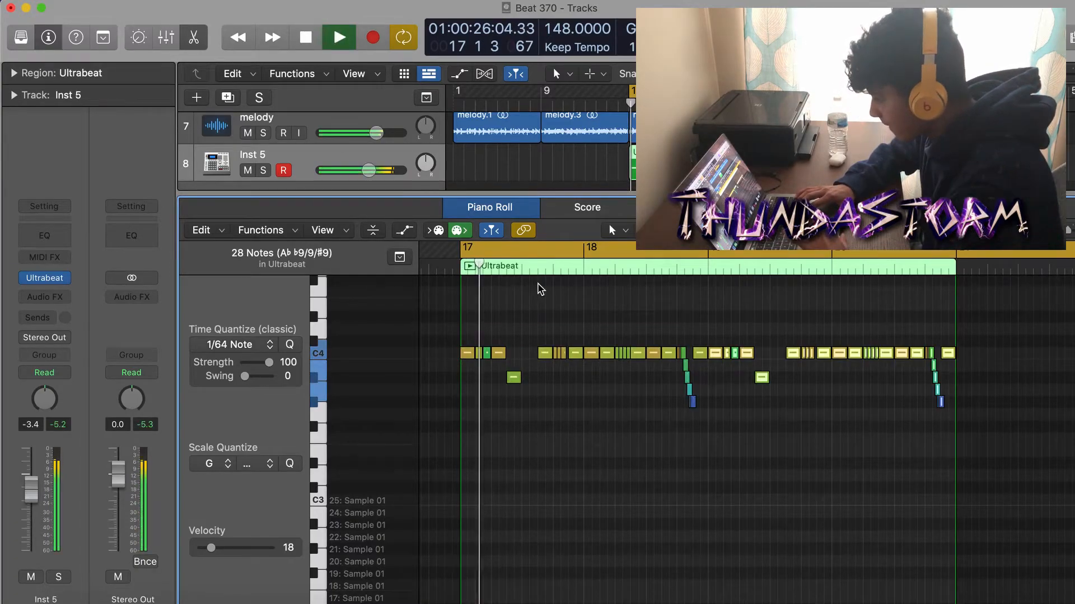
Assign the Pencil Tool as the secondary tool, set Time Quantize to 1/16 Note and stop playback.
left_click(571, 327)
left_click(651, 231)
left_click(654, 270)
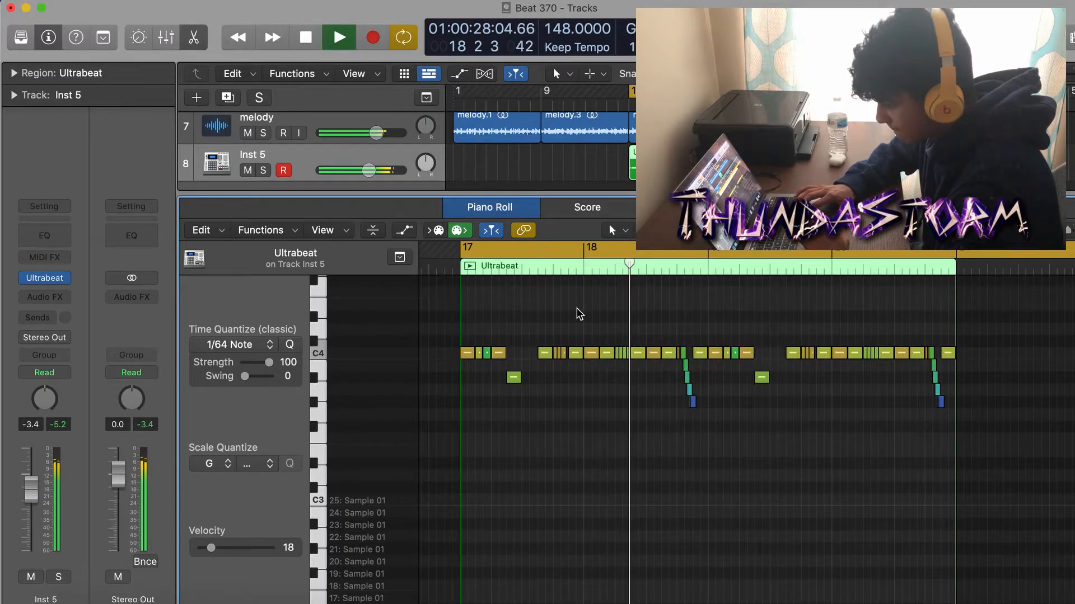
left_click(237, 346)
left_click(241, 441)
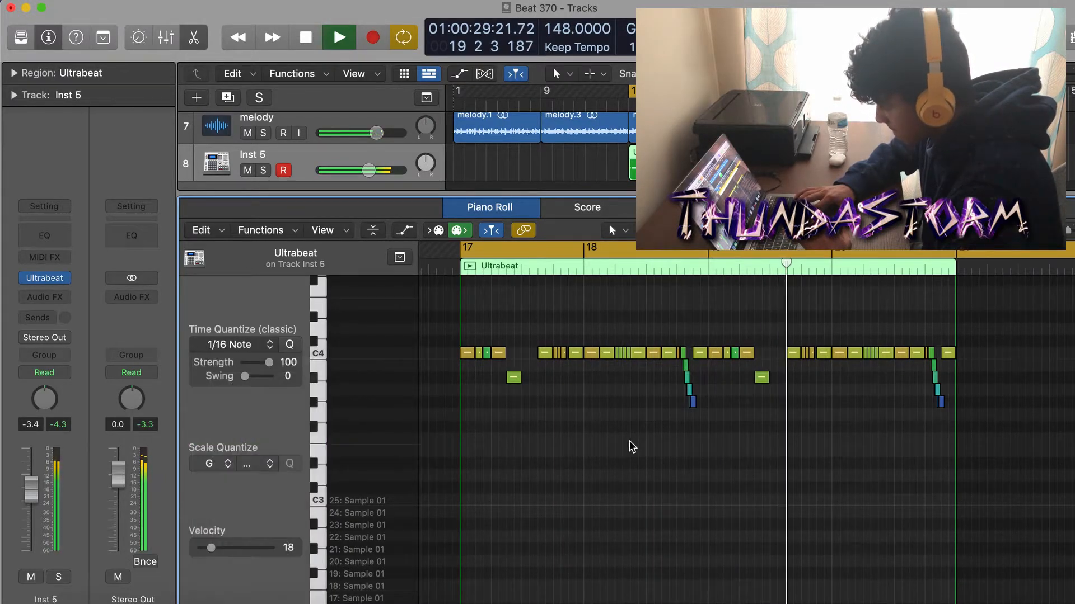
key("space")
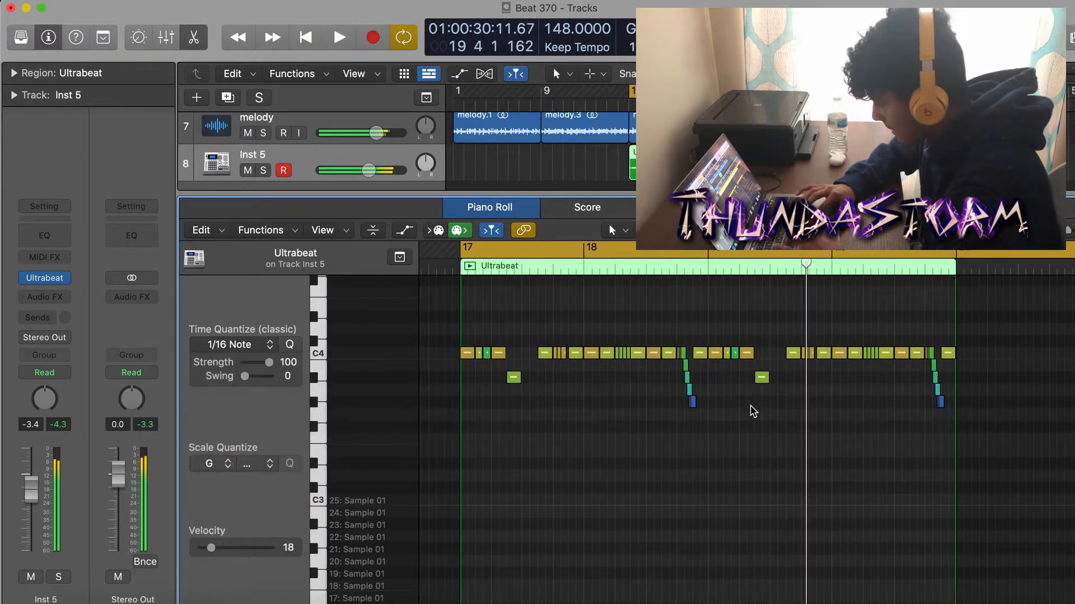
left_click(748, 352)
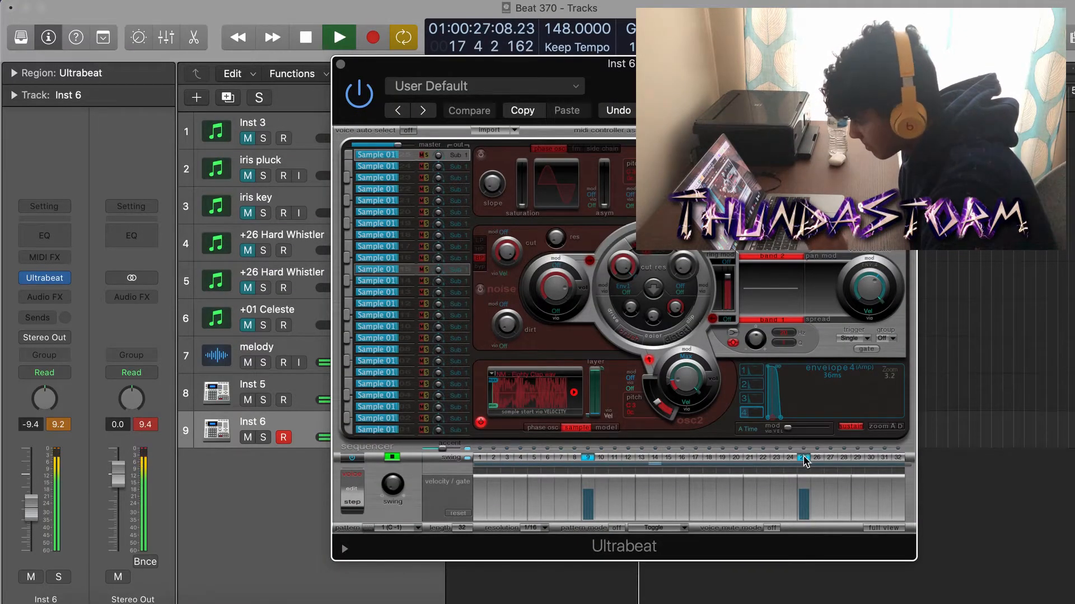
Place the Inst 6 Ultrabeat pattern on its track at bar 17, repeat it three times, close the plug-in and select all four regions.
left_click_drag(646, 63, 1054, 59)
left_click_drag(775, 525, 631, 432)
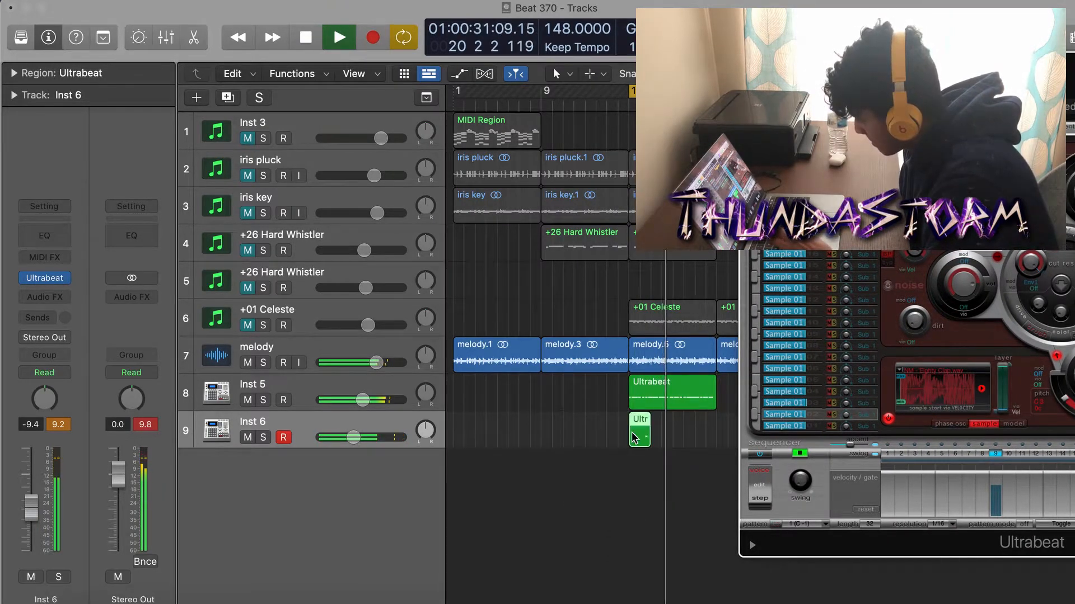
key("super+r")
key("super+r")
key("super+r")
left_click(749, 60)
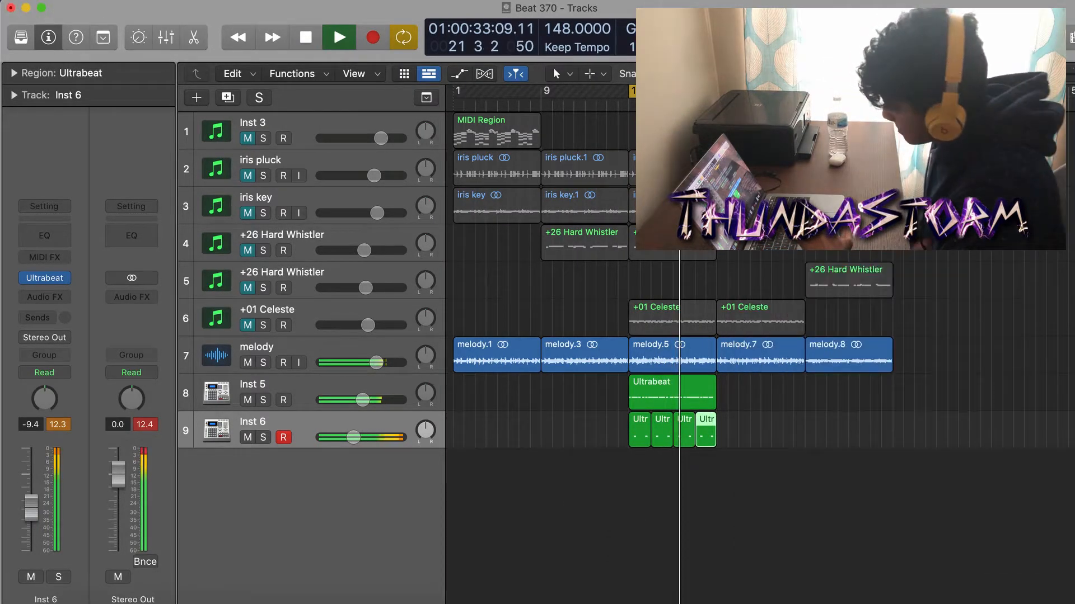
left_click(727, 481)
mouse_move(540, 445)
left_mouse_down()
mouse_move(772, 487)
mouse_move(548, 424)
left_mouse_up()
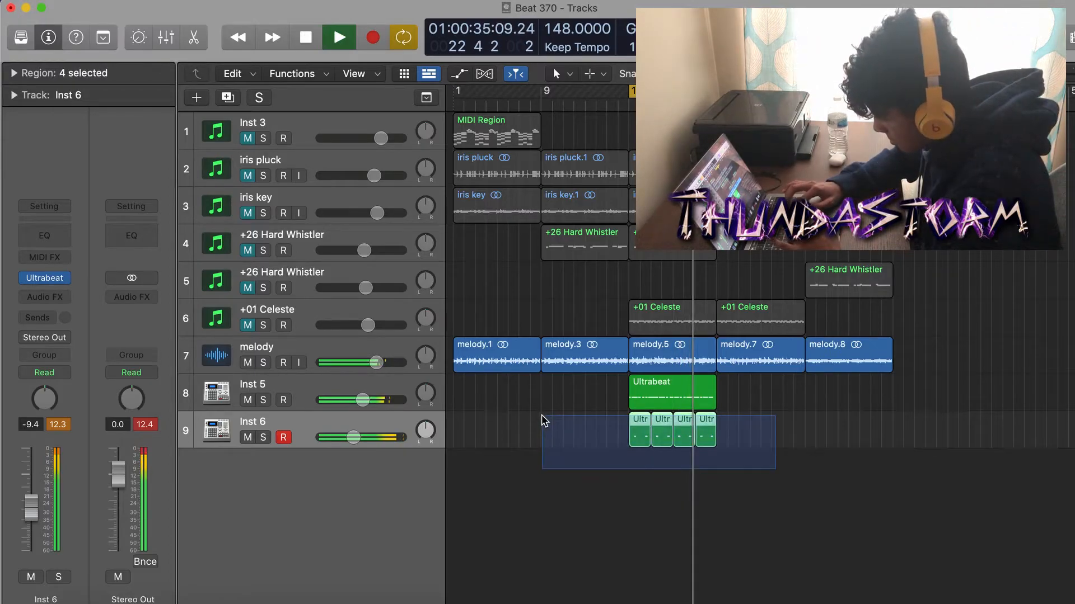
left_click_drag(694, 431, 692, 474)
Lower the Inst 7 channel to about -14 dB in the mixer while the loop plays.
key("space")
key("x")
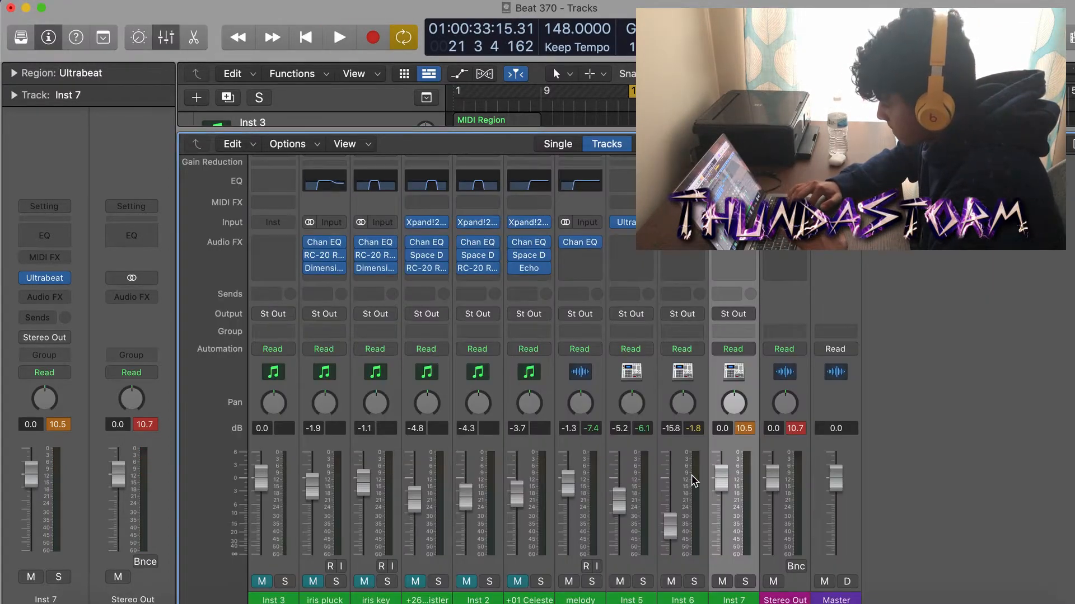
key("space")
left_click_drag(722, 498, 721, 523)
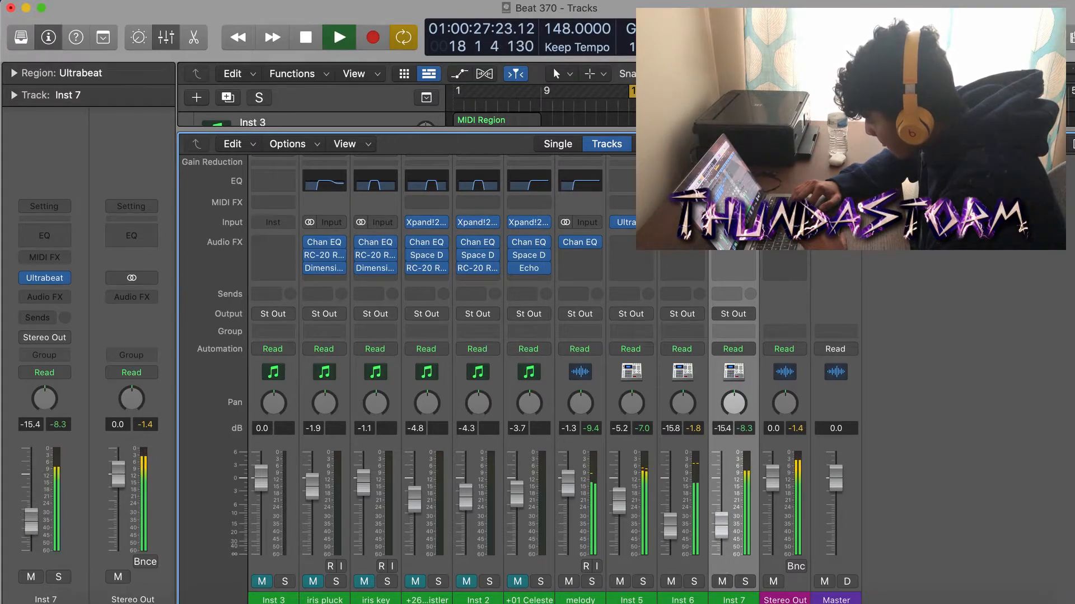
key("x")
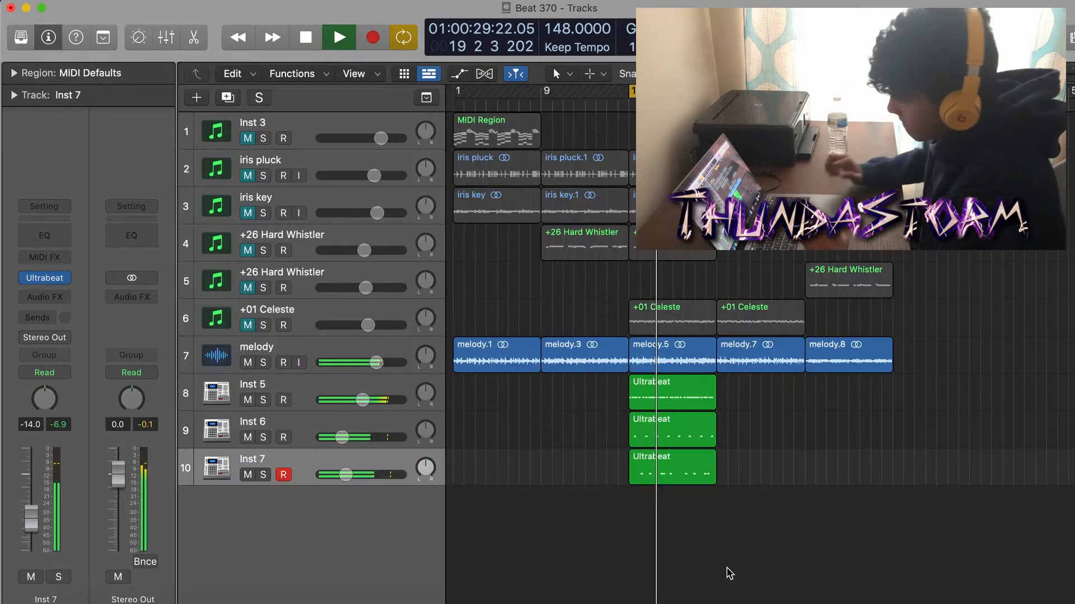
Add a new Ultrabeat drum track, Inst 8, and program a hit on sequencer step 5.
left_click(300, 459)
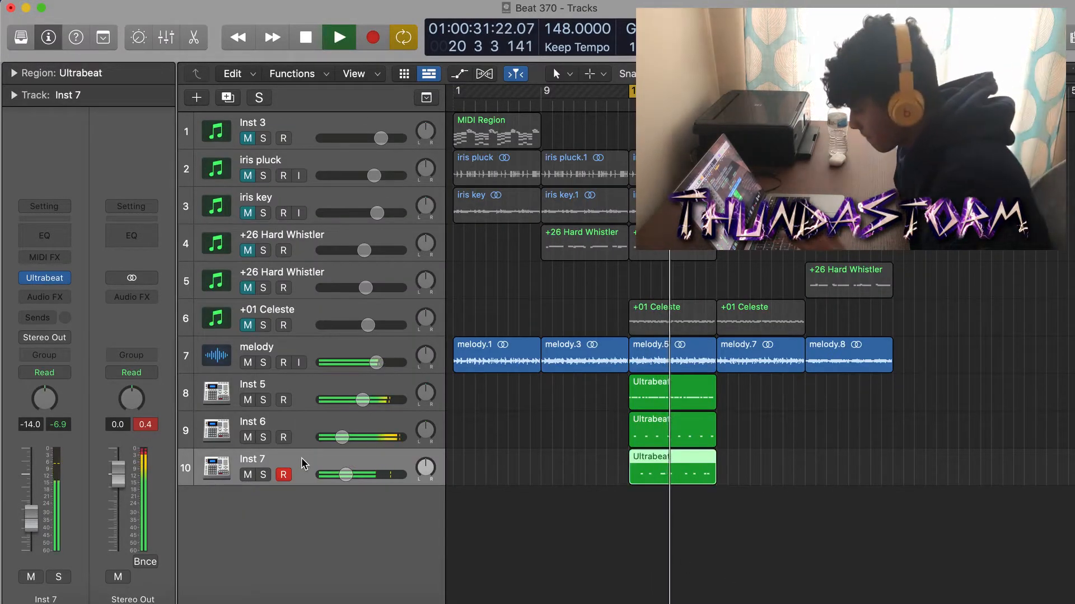
double_click(301, 498)
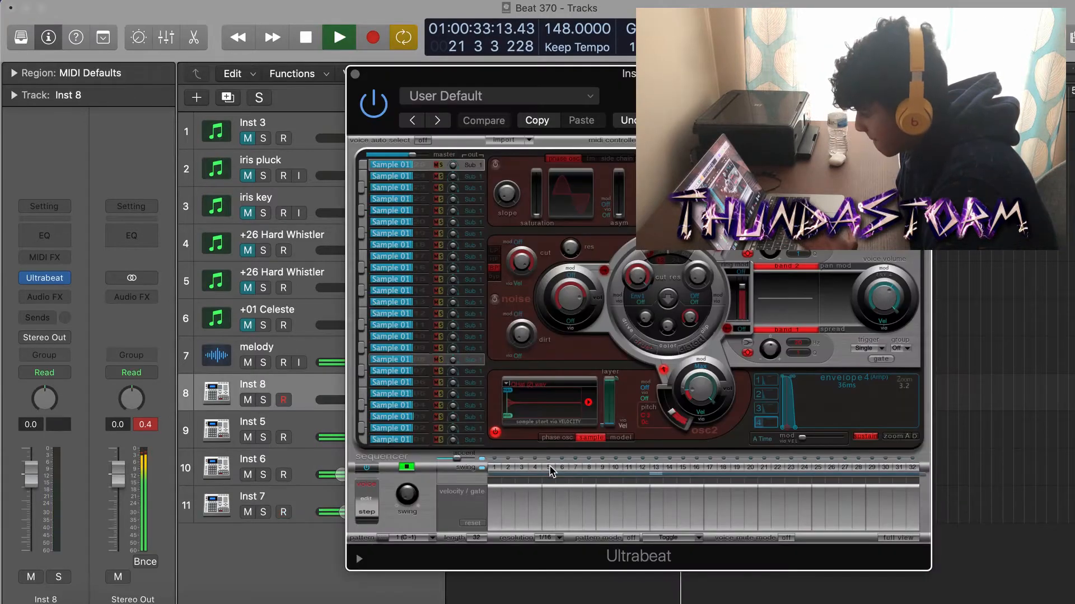
left_click(549, 468)
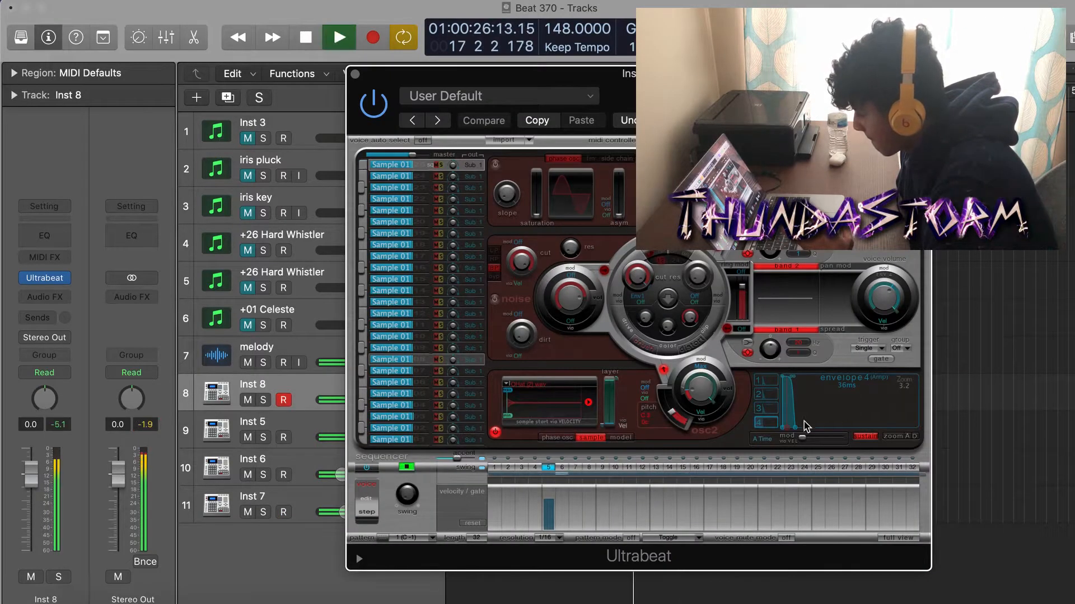
Lengthen envelope 4's release on the Inst 8 sample to about 735 ms, trim it slightly shorter and audition it.
left_click_drag(797, 432, 882, 428)
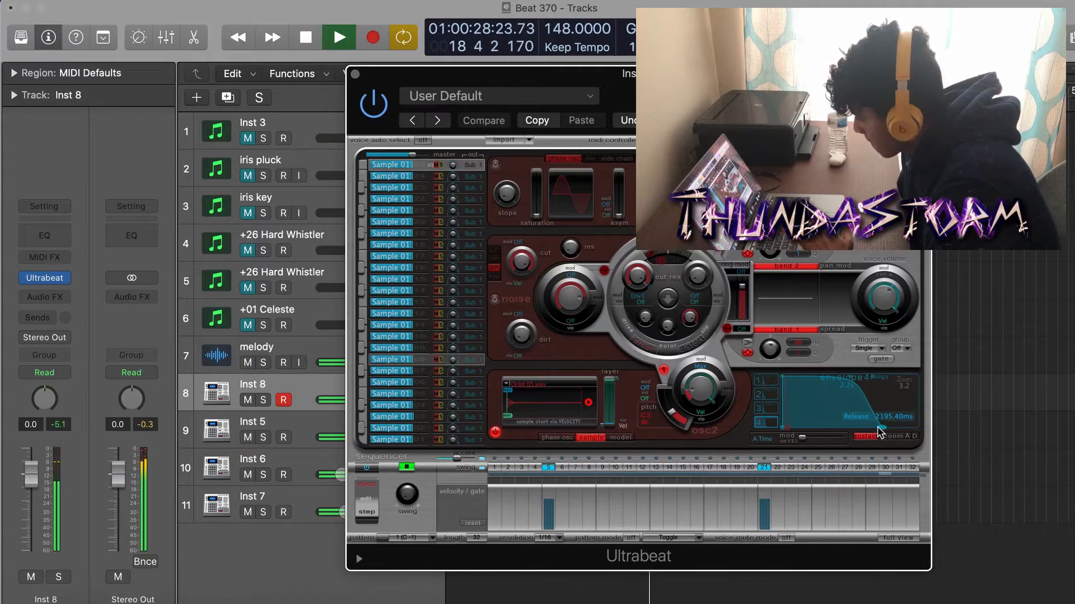
left_click_drag(884, 432, 857, 431)
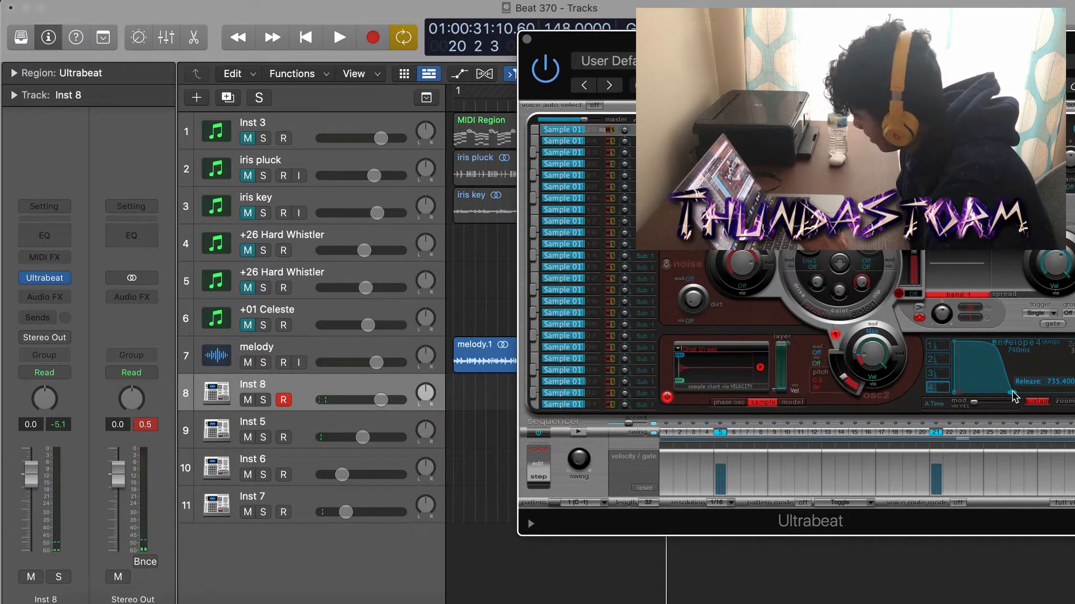
left_click_drag(1003, 396, 998, 396)
key("space")
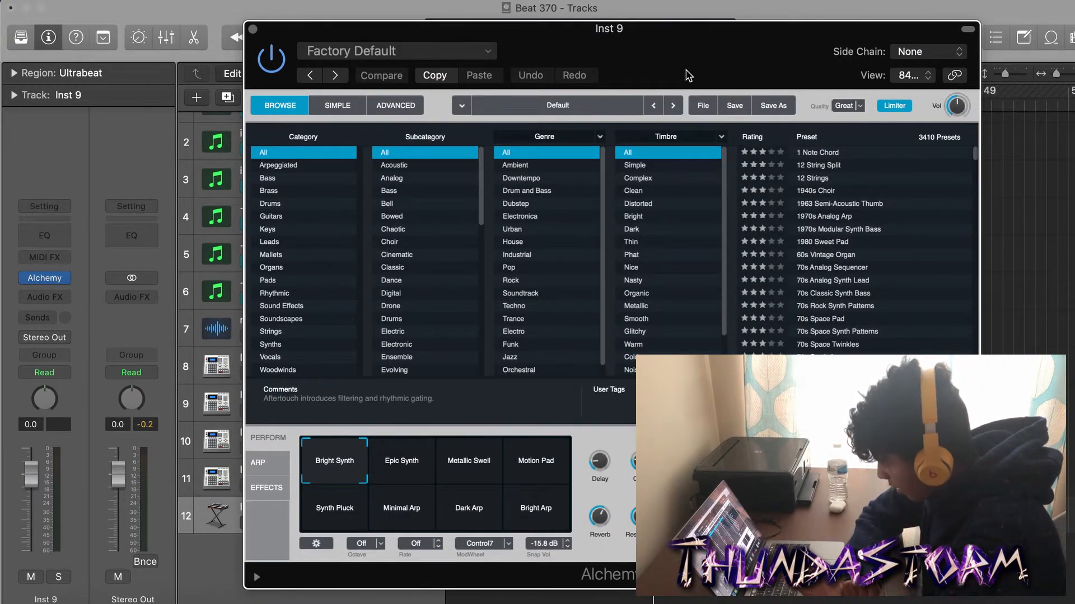
Initialize the Alchemy preset and open audio import for source A with the Sampler analysis mode.
left_click(692, 109)
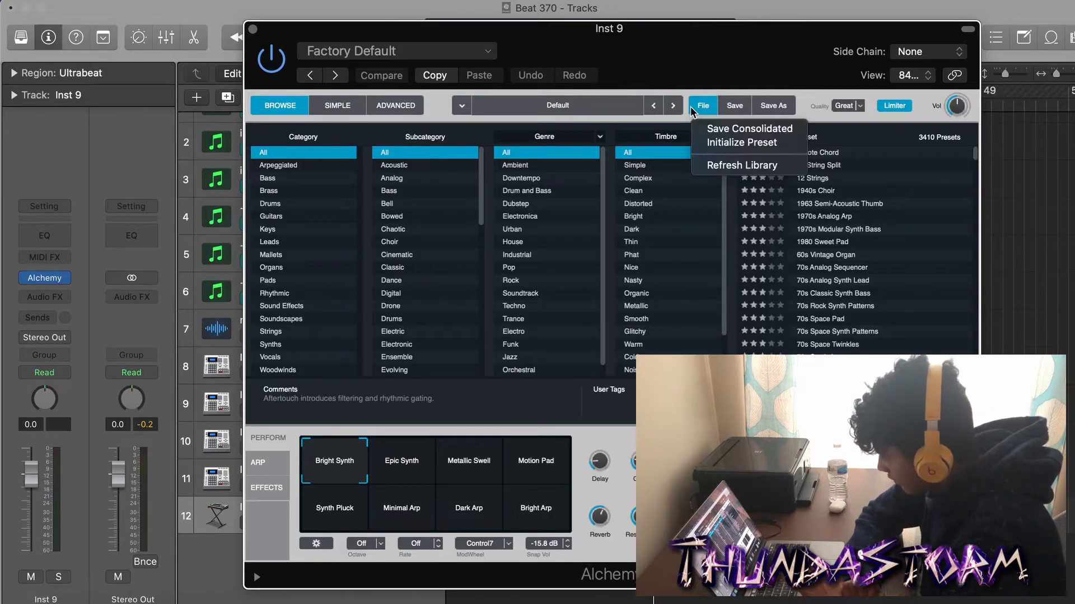
left_click(686, 106)
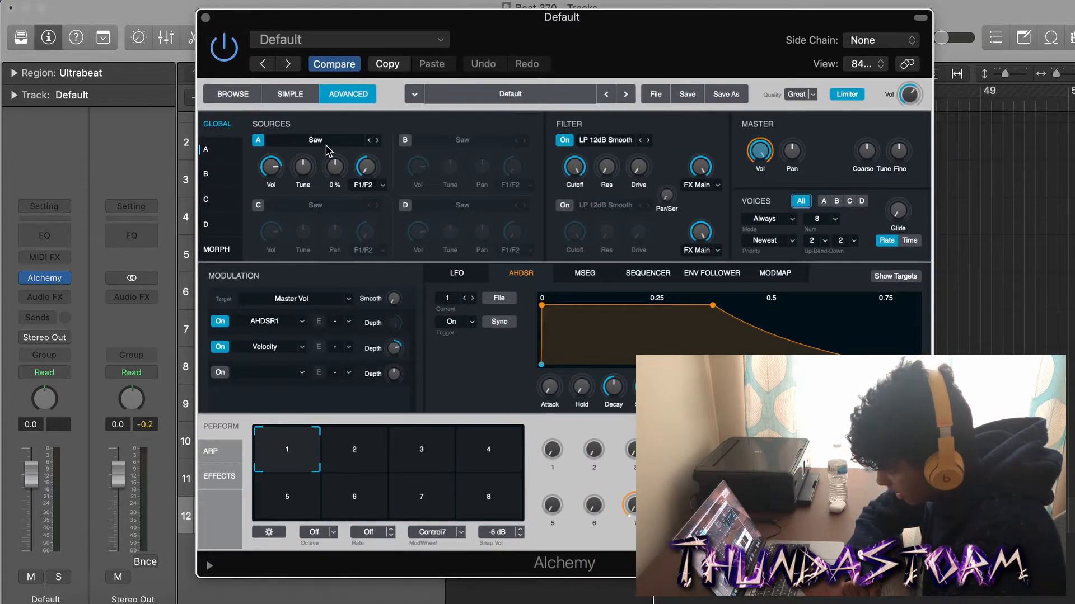
left_click(328, 140)
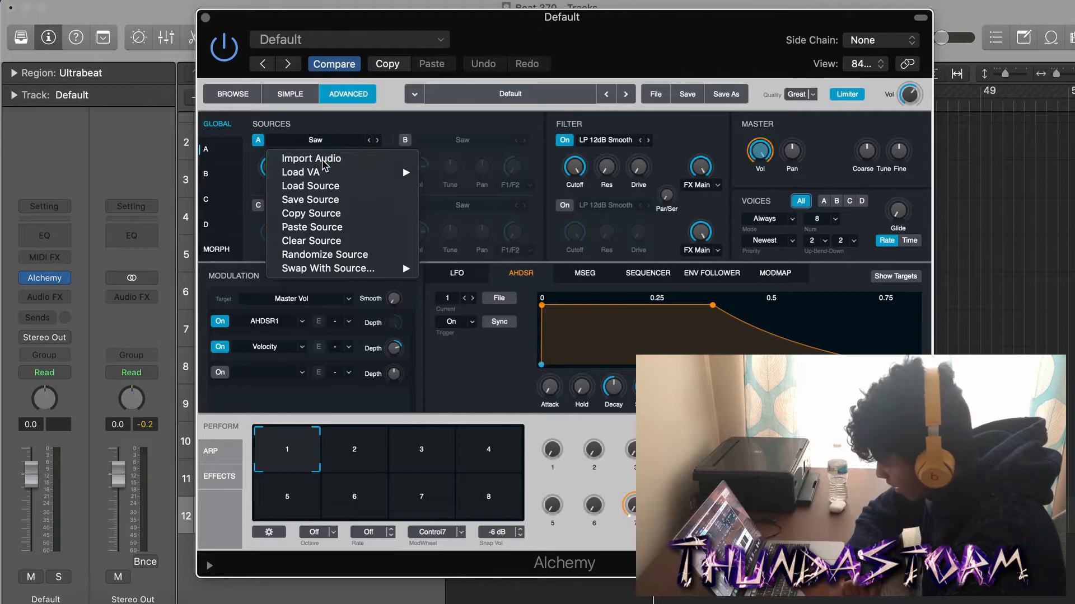
left_click(305, 158)
left_click(406, 518)
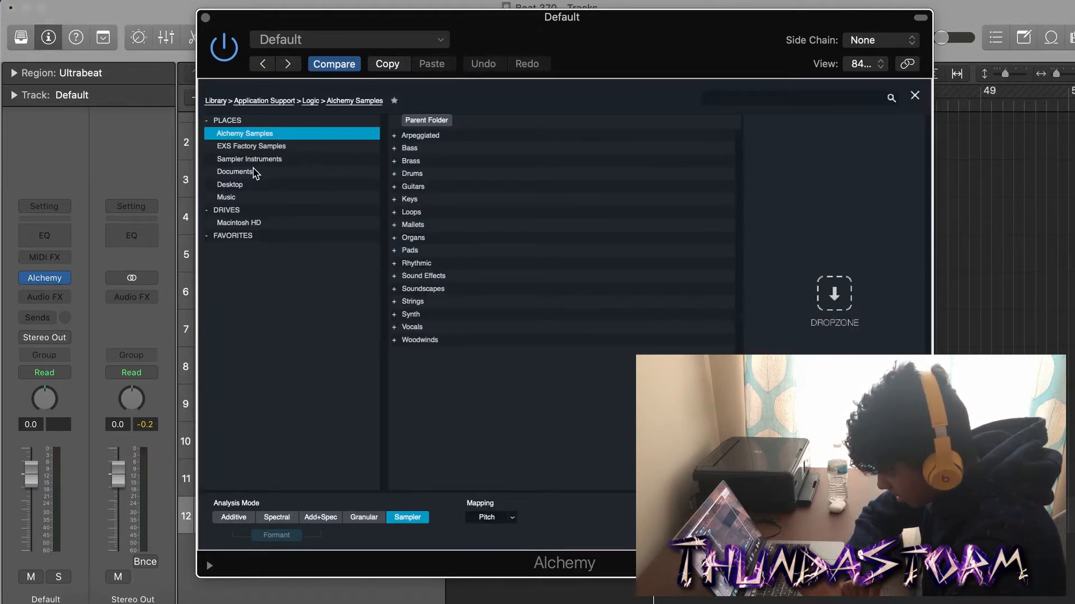
Search the Desktop's Drum Kits folder for "sicko" and load sicko.wav into source A.
left_click(250, 187)
double_click(417, 173)
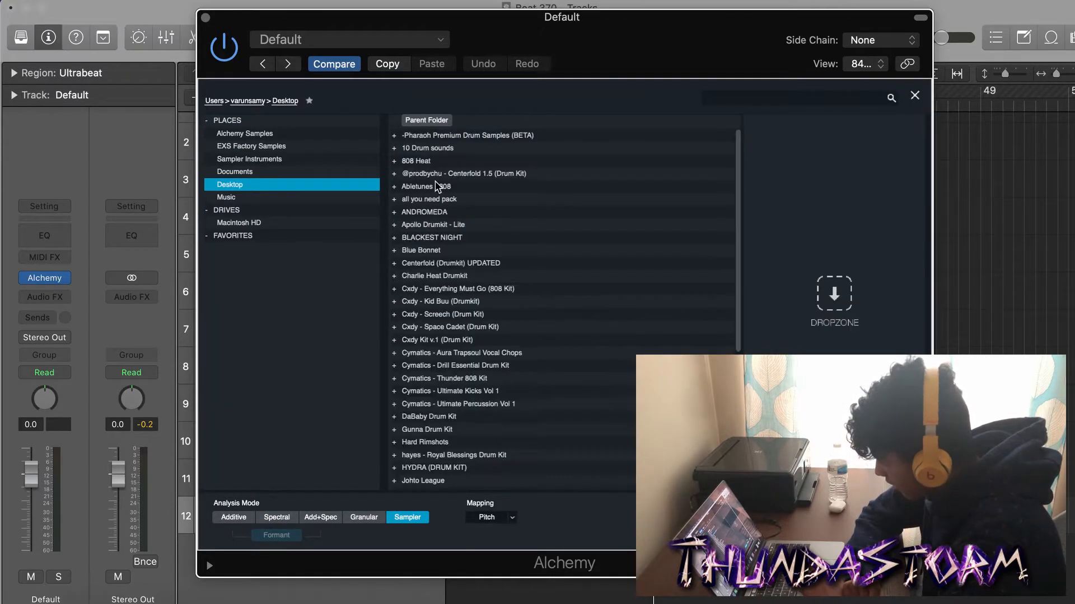
left_click(765, 98)
type("sic")
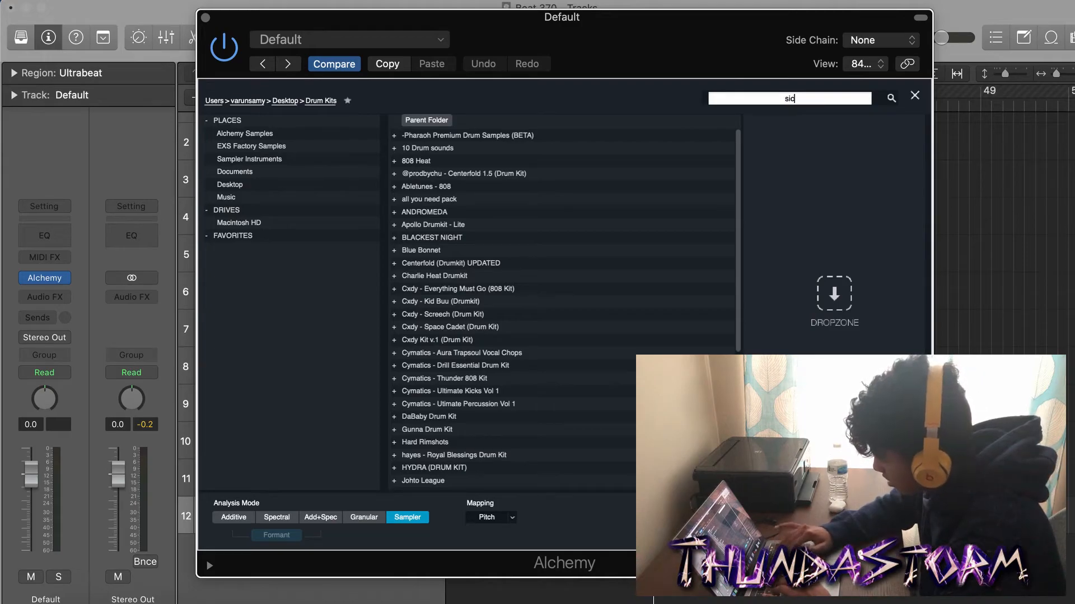
type("ko")
key("Return")
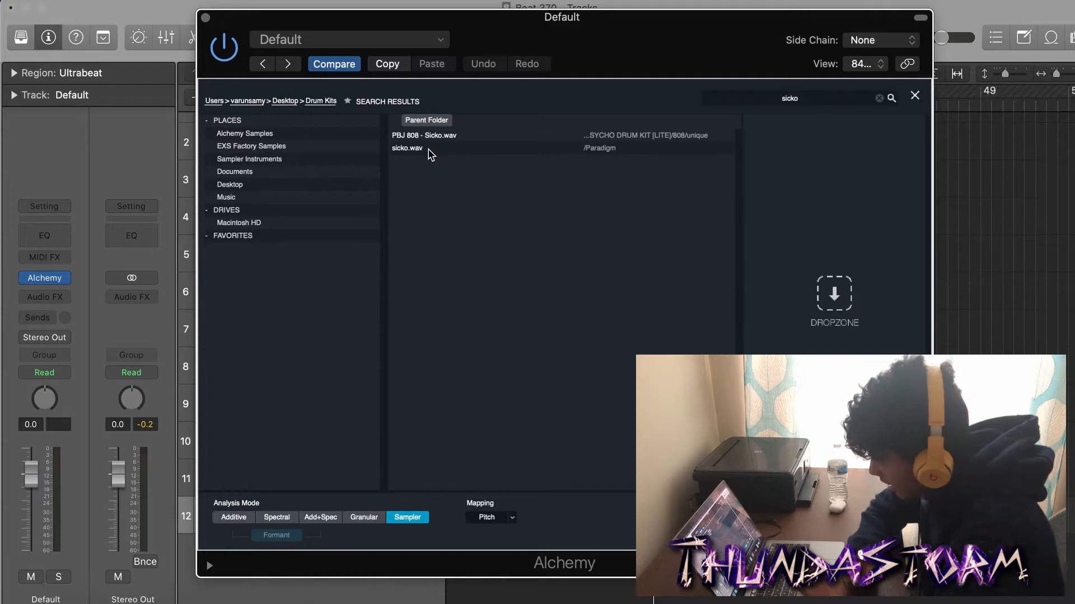
left_click(430, 151)
double_click(429, 148)
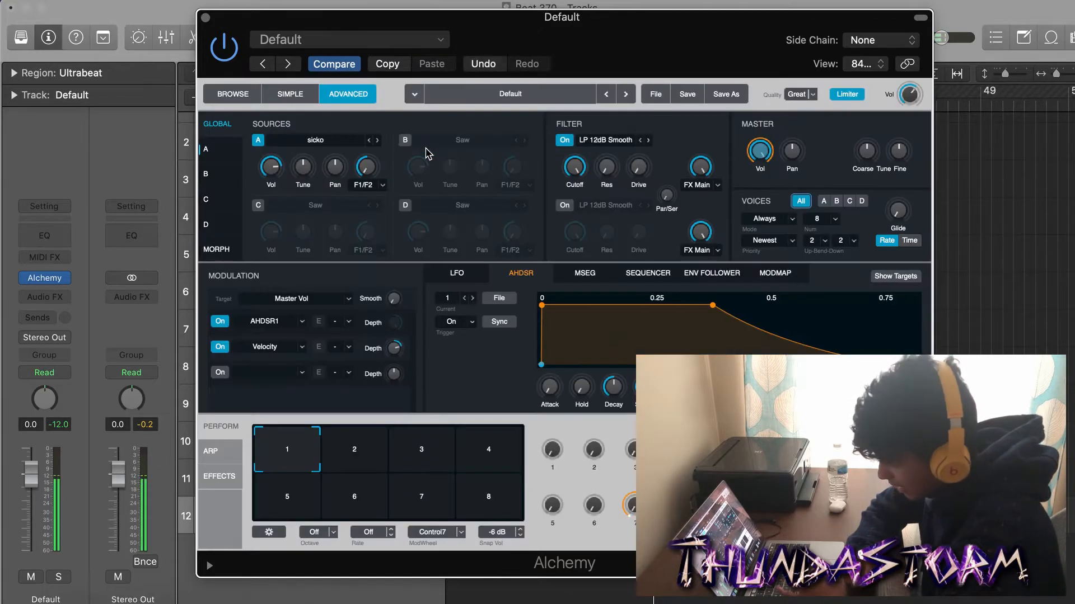
Close the Alchemy plug-in and examine the Inst 3 MIDI region's melody notes in the piano roll.
left_click(205, 17)
double_click(497, 134)
scroll(556, 448, "down", 5)
left_click(555, 470)
scroll(555, 471, "down", 3)
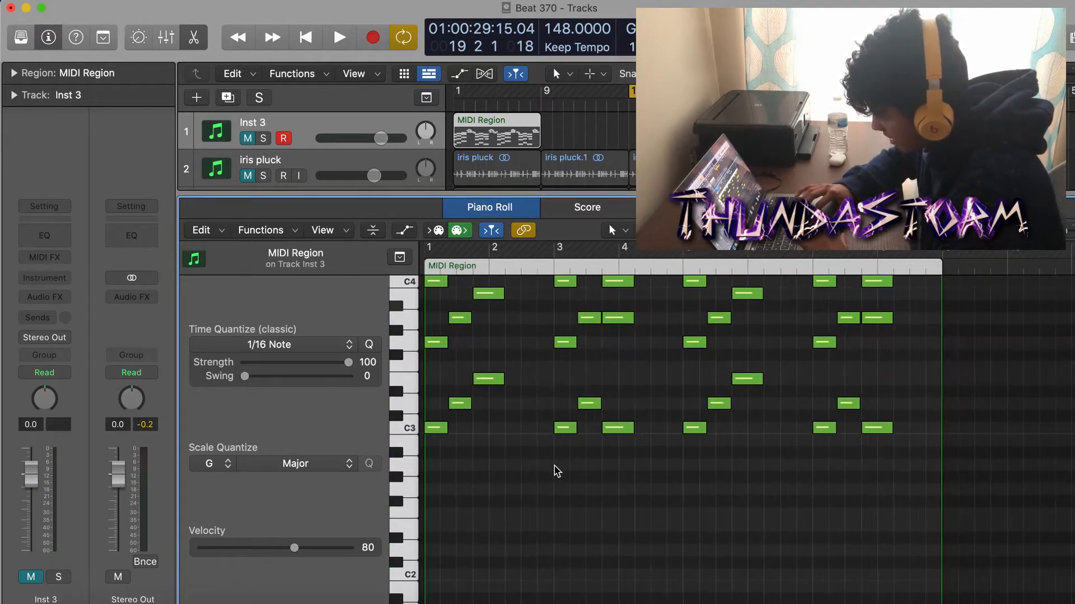
scroll(555, 471, "up", 1)
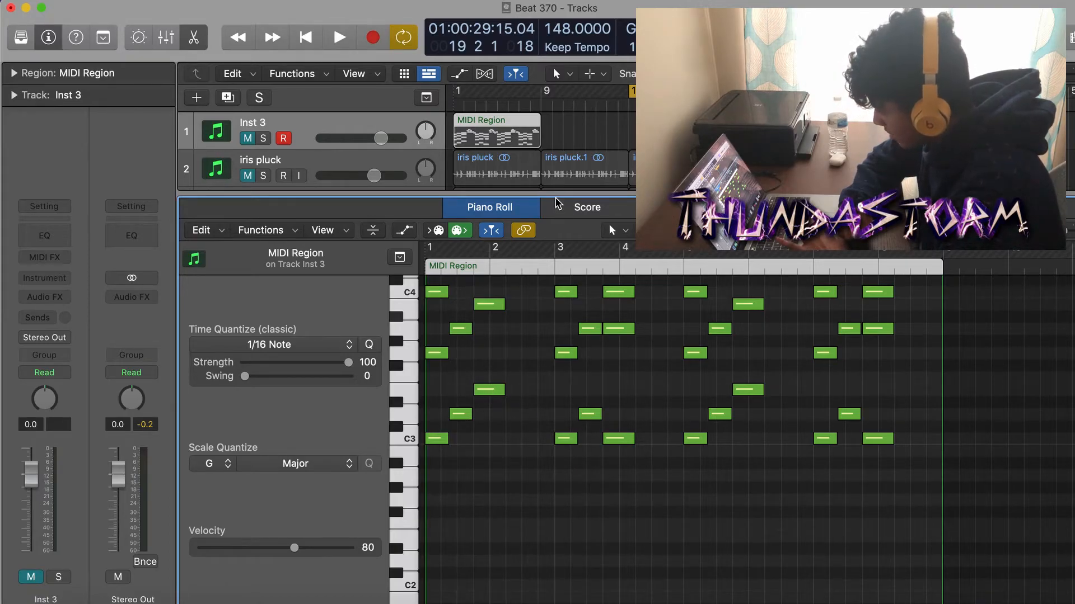
key("e")
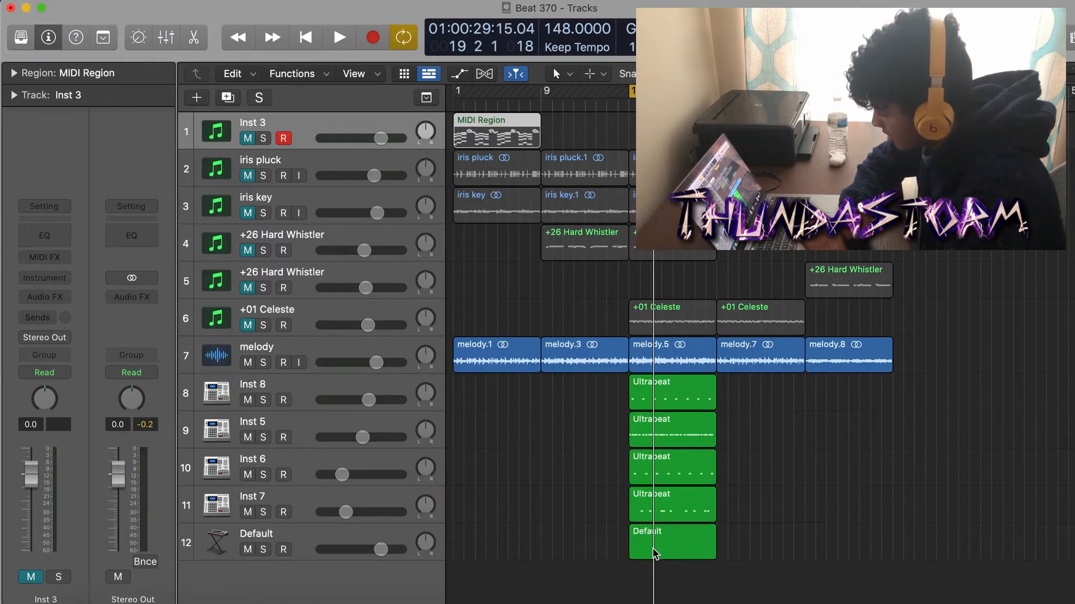
Write a pattern of short C3, D3 and E3 notes from bar 17 in the Default region and repeat it from bar 21.
double_click(642, 535)
key("space")
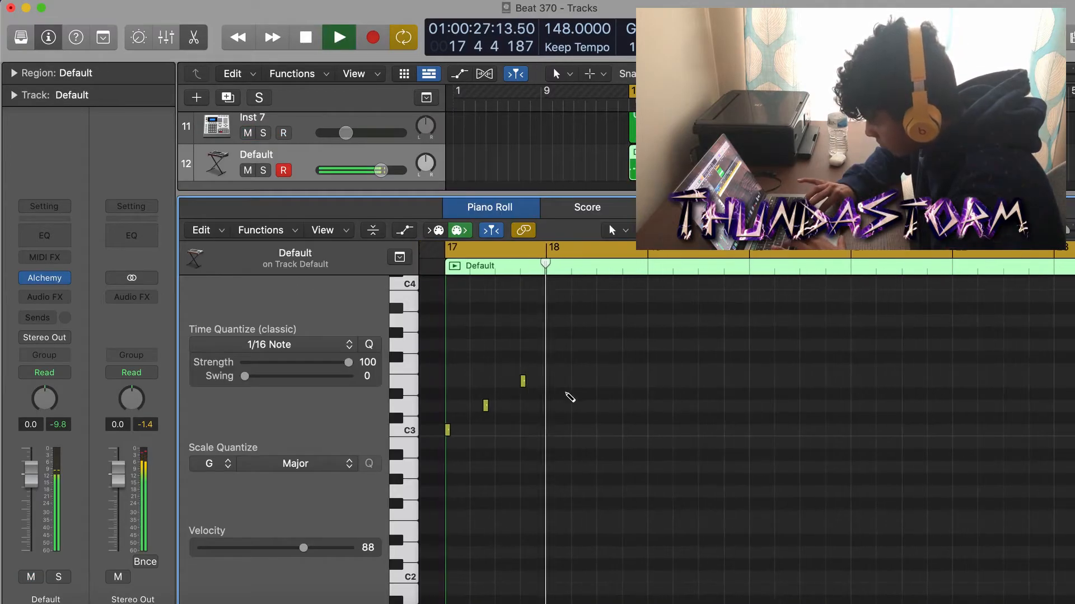
left_click(610, 382)
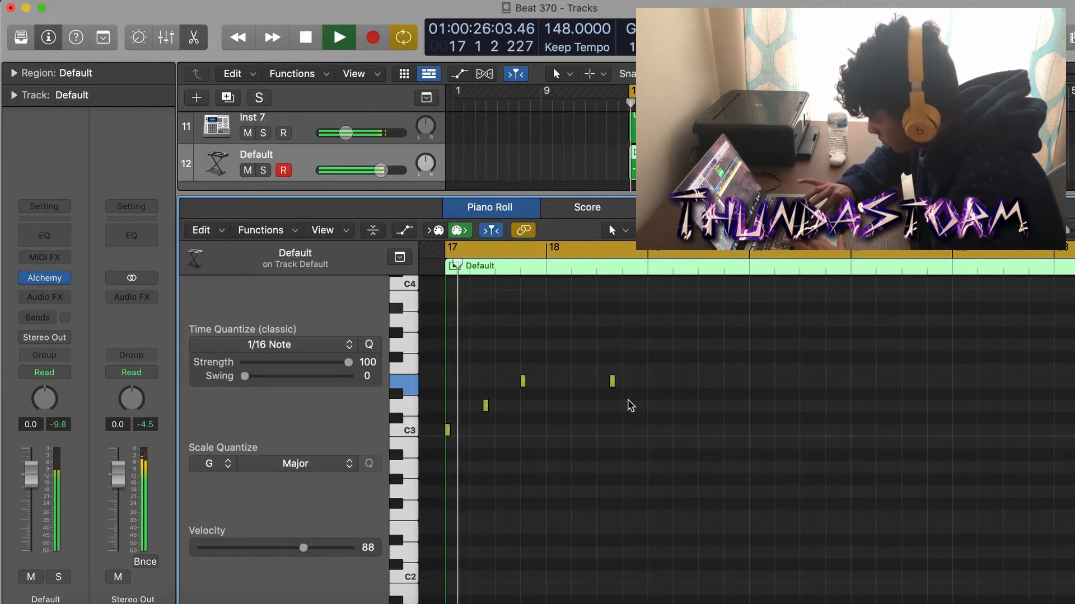
left_click(653, 431)
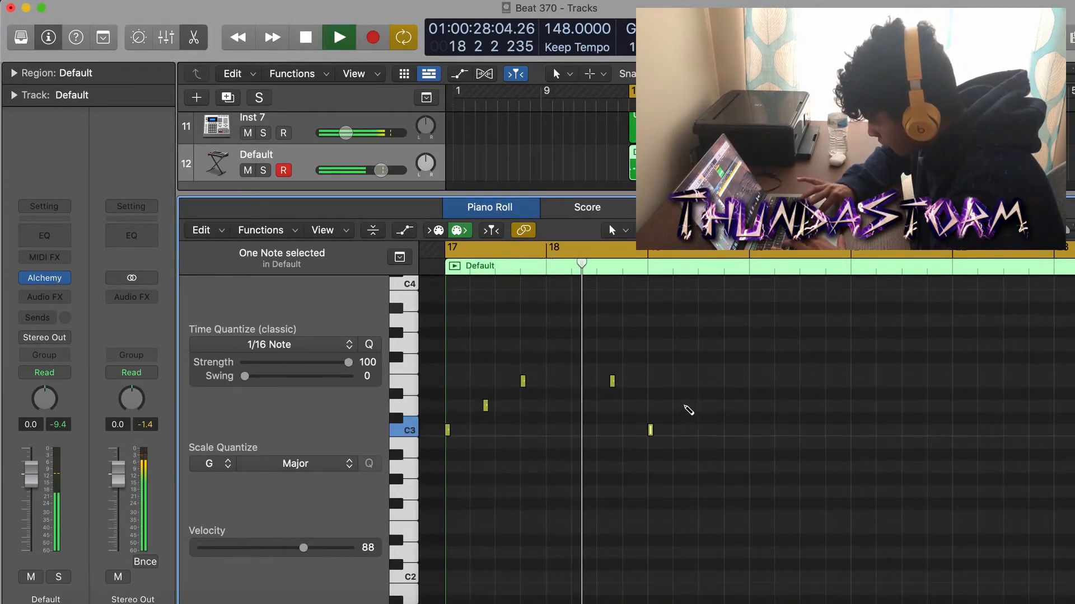
left_click(688, 406)
left_click(739, 430)
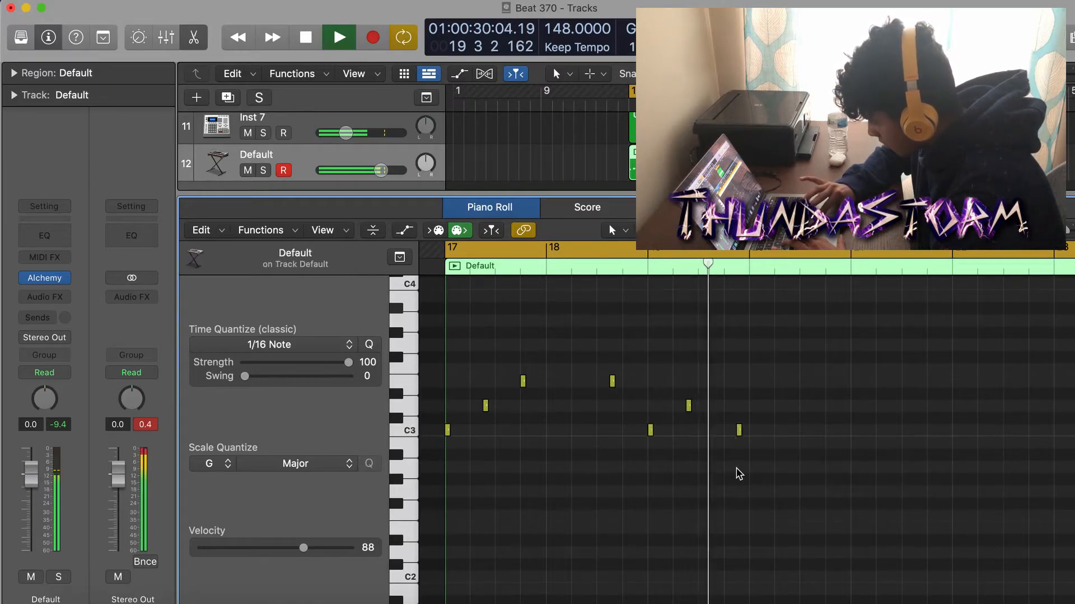
left_click(777, 429)
key("space")
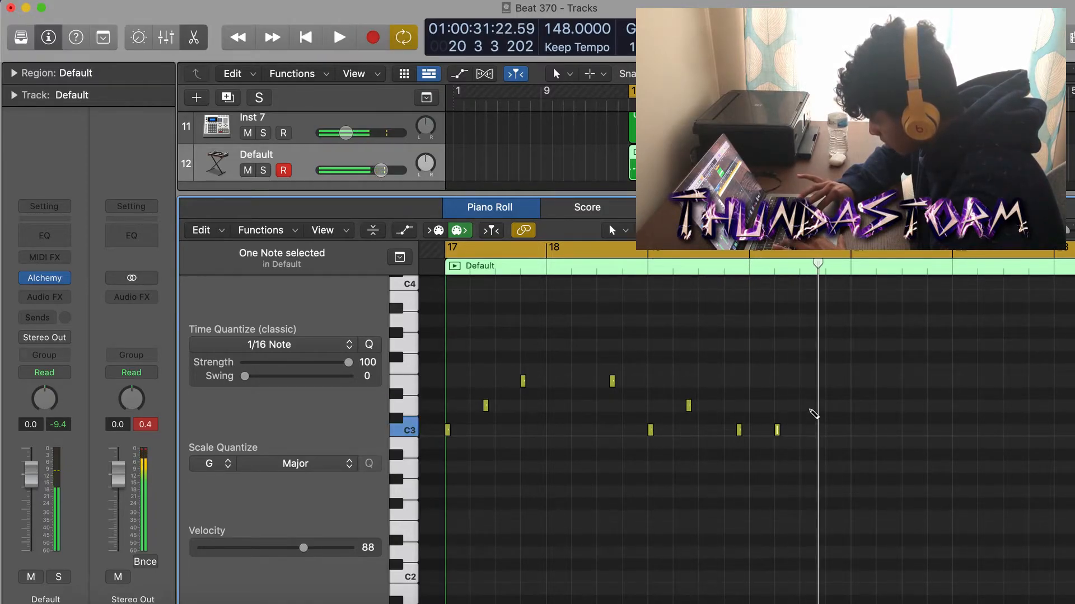
left_click(825, 460)
left_click(826, 460)
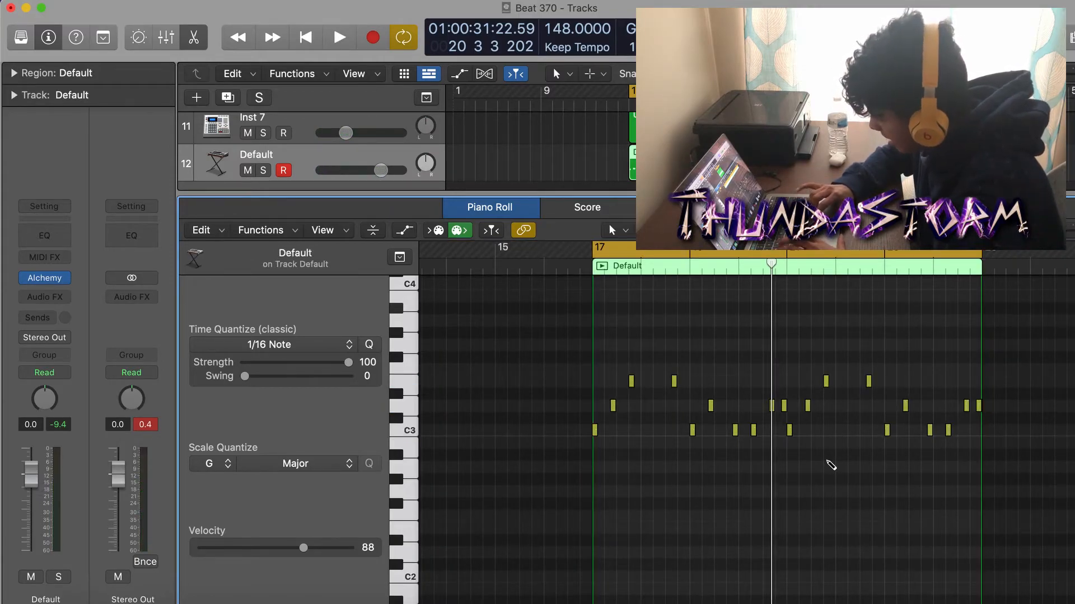
Extend all notes of the Default region until the next note and transpose them down three octaves, from C3 to C0.
key("super+a")
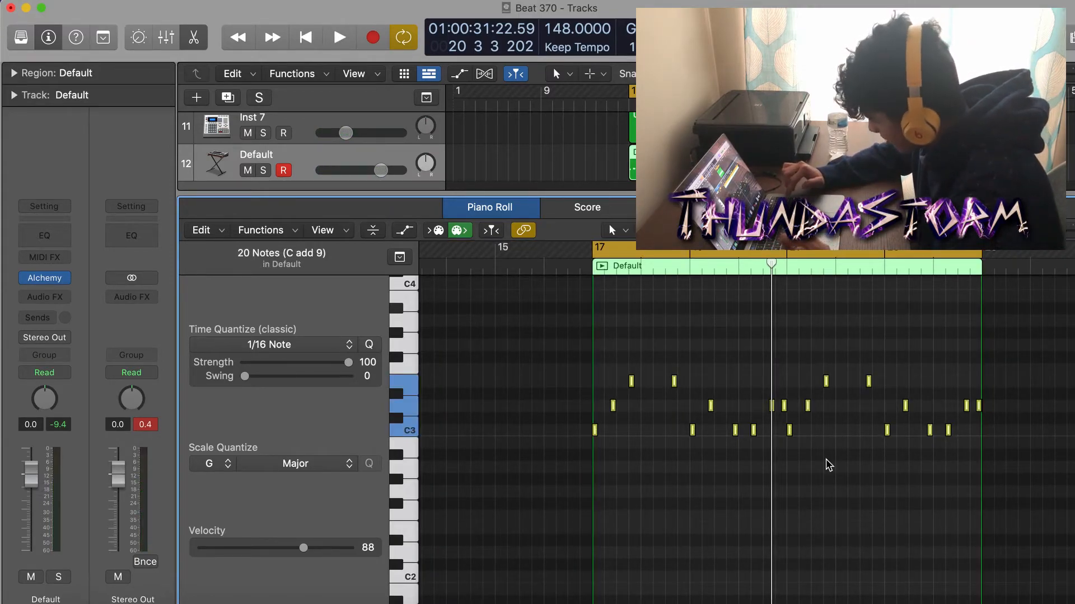
key("shift+backslash")
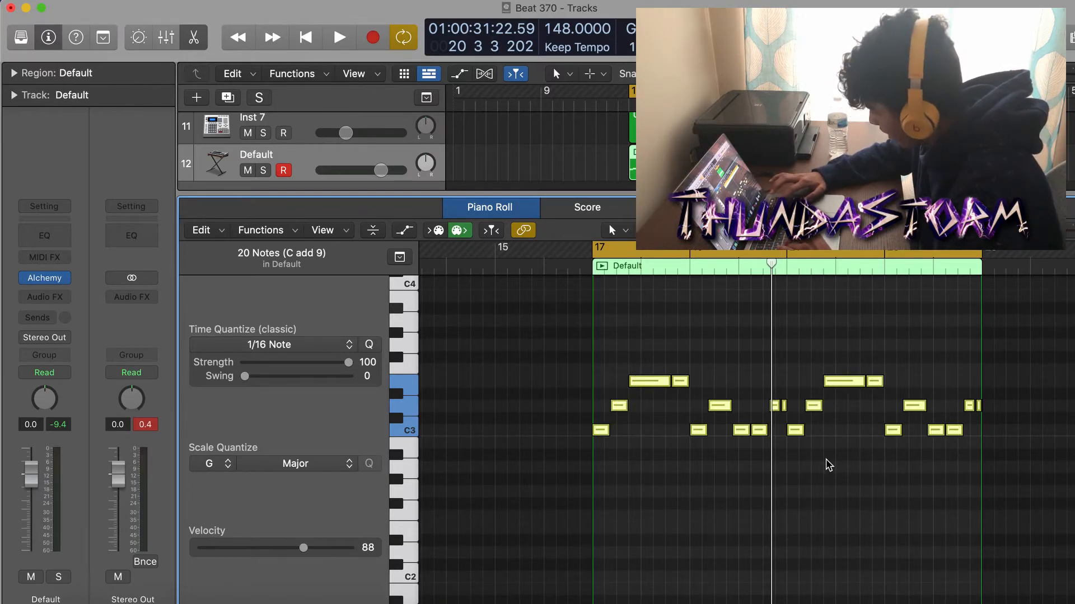
key("alt+shift+Down")
key("alt+shift+Down")
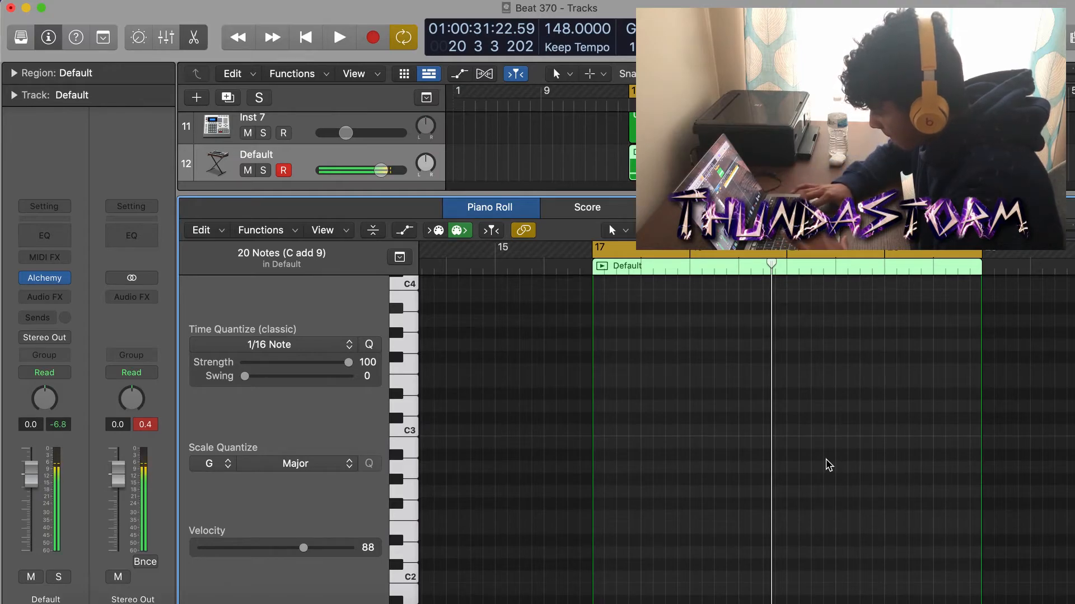
scroll(473, 506, "down", 10)
Set the velocity of all Default region notes to 127, audition the loop and close the piano roll.
left_click_drag(298, 553, 353, 548)
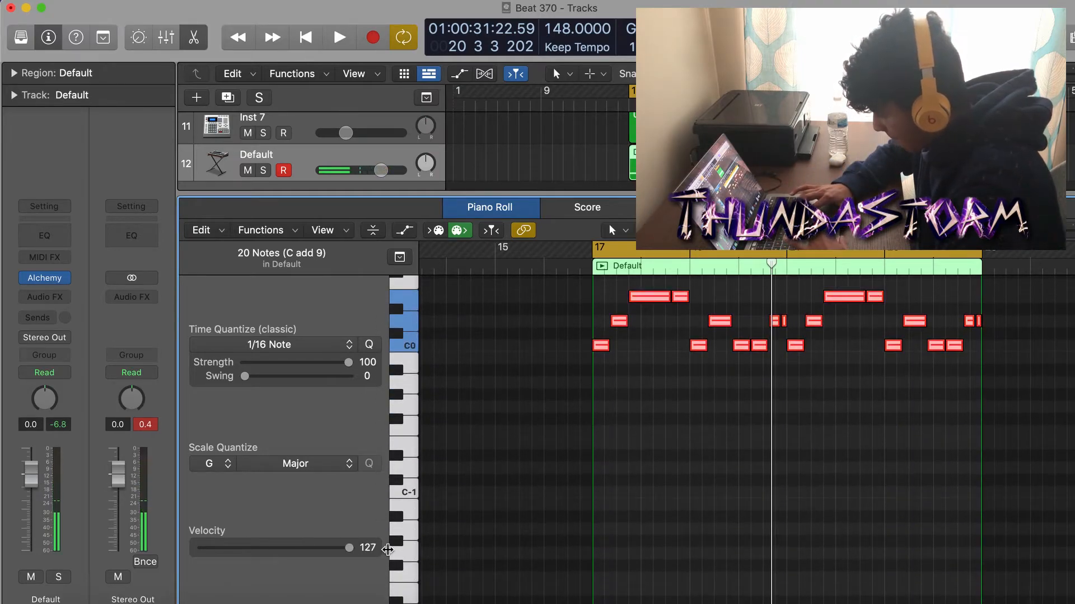
left_click(546, 448)
key("space")
left_click_drag(500, 193, 518, 521)
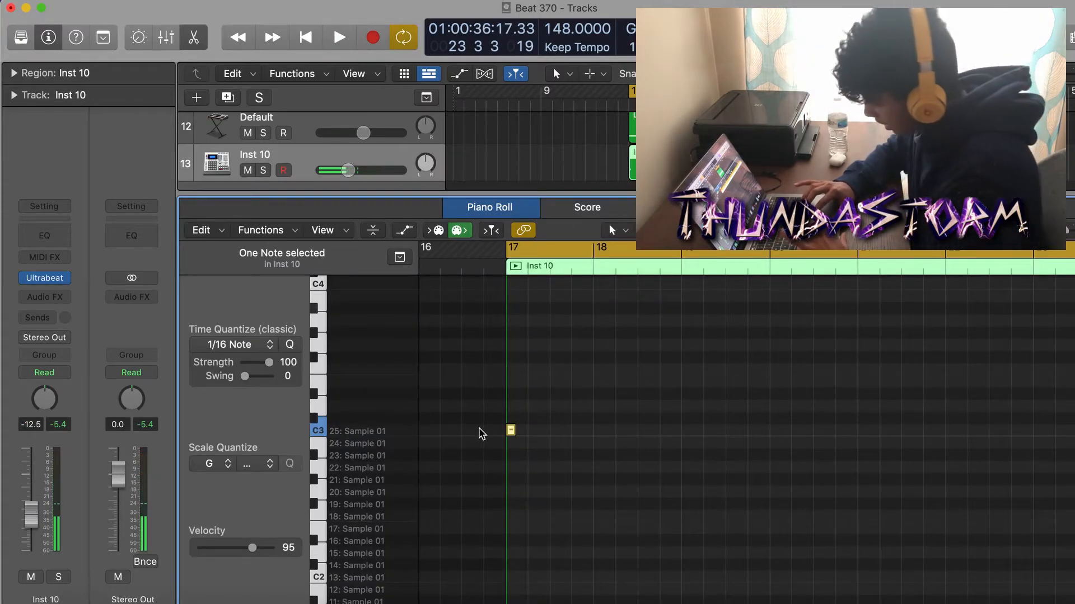
Add C3 hits in bars 17 to 20 of the Inst 10 region, matching the bass rhythm, while the loop plays.
scroll(480, 433, "left", 1)
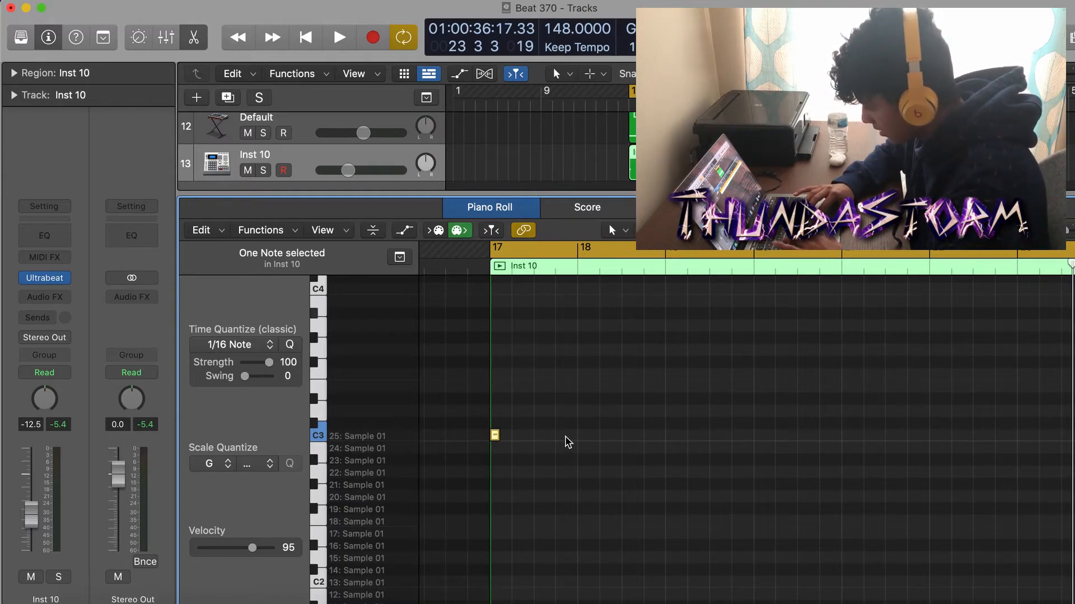
key("space")
left_click(528, 435, "super")
left_click(561, 435, "super")
left_click(638, 435, "super")
left_click(670, 436, "super")
left_click(704, 436, "super")
left_click(747, 436, "super")
left_click(780, 435, "super")
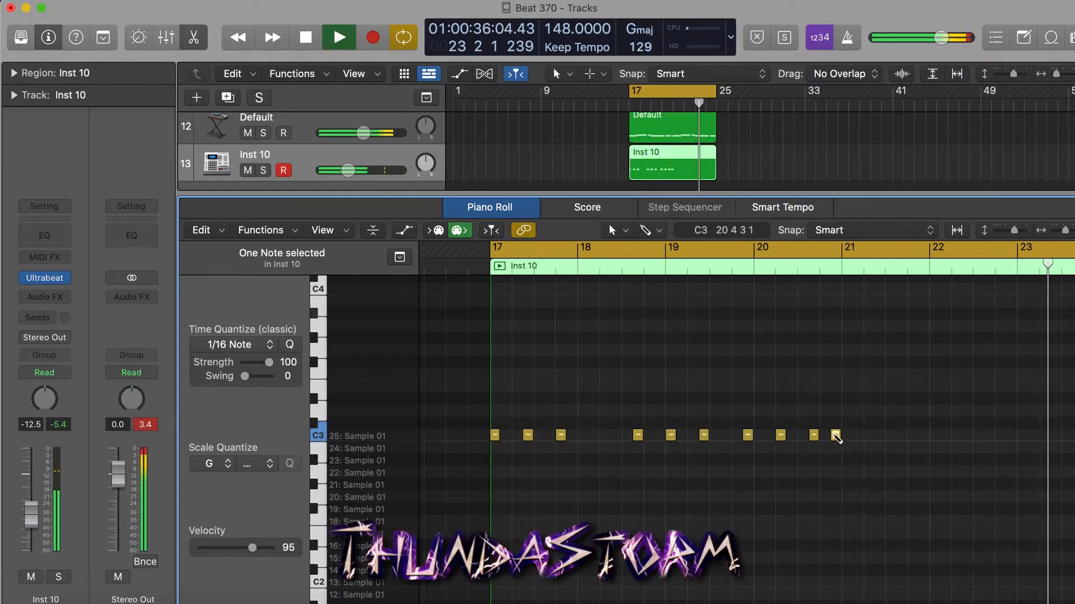
Repeat the Inst 10 hits from bar 21, trim the region to end at bar 25 and audition the loop in the arrangement.
scroll(836, 473, "down", 3)
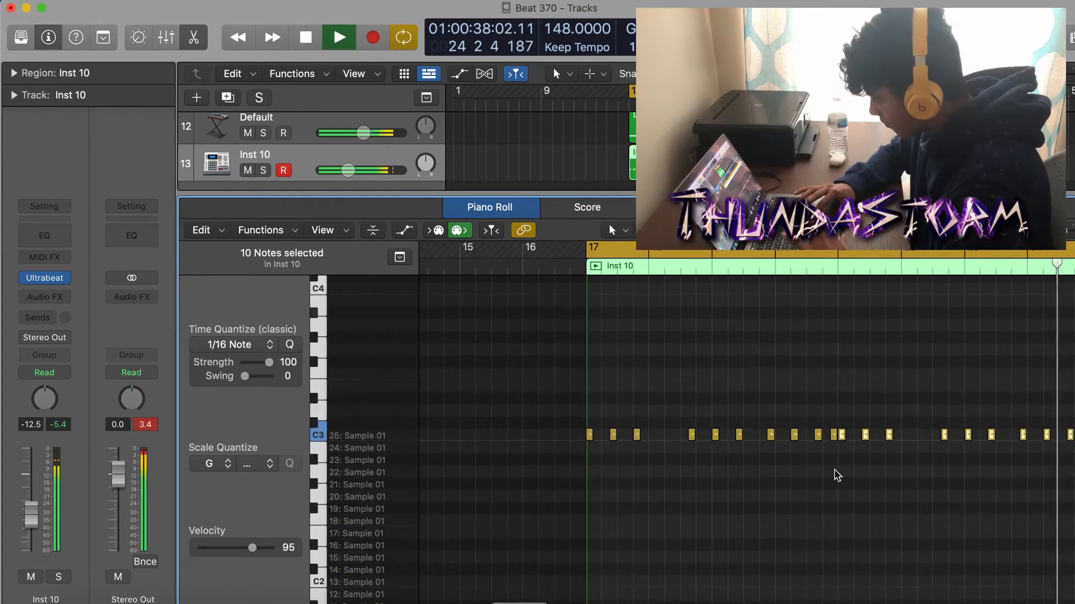
scroll(829, 472, "right", 5)
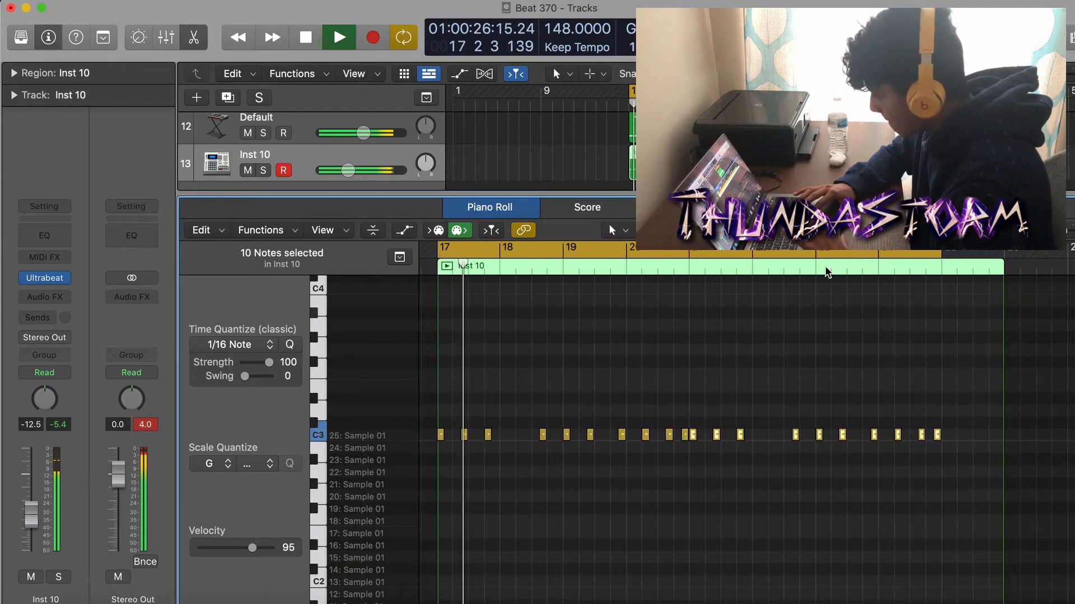
left_click_drag(726, 174, 717, 174)
key("p")
left_click(580, 523)
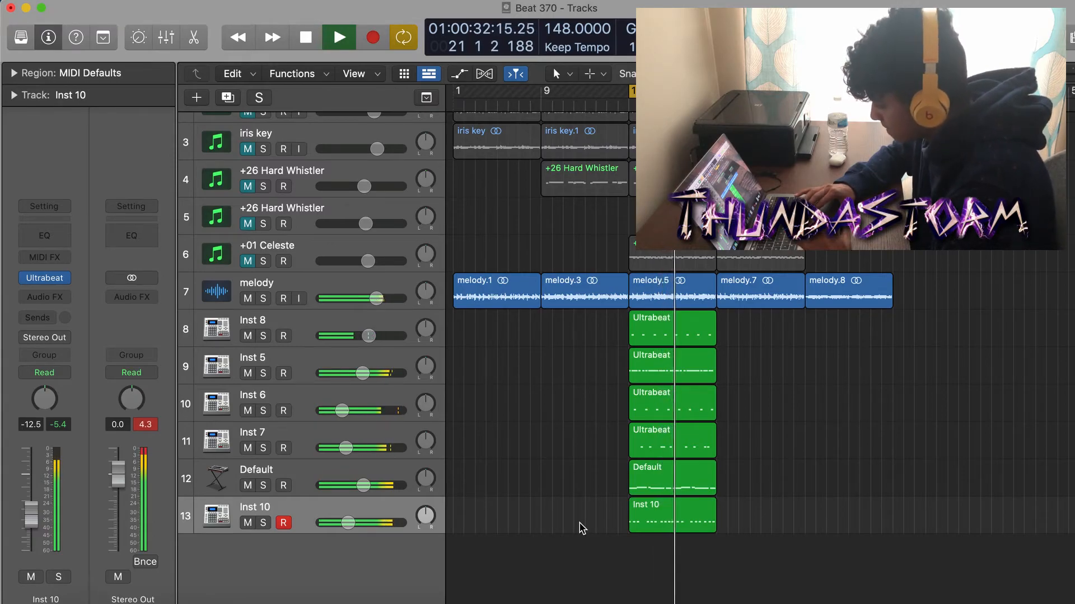
key("space")
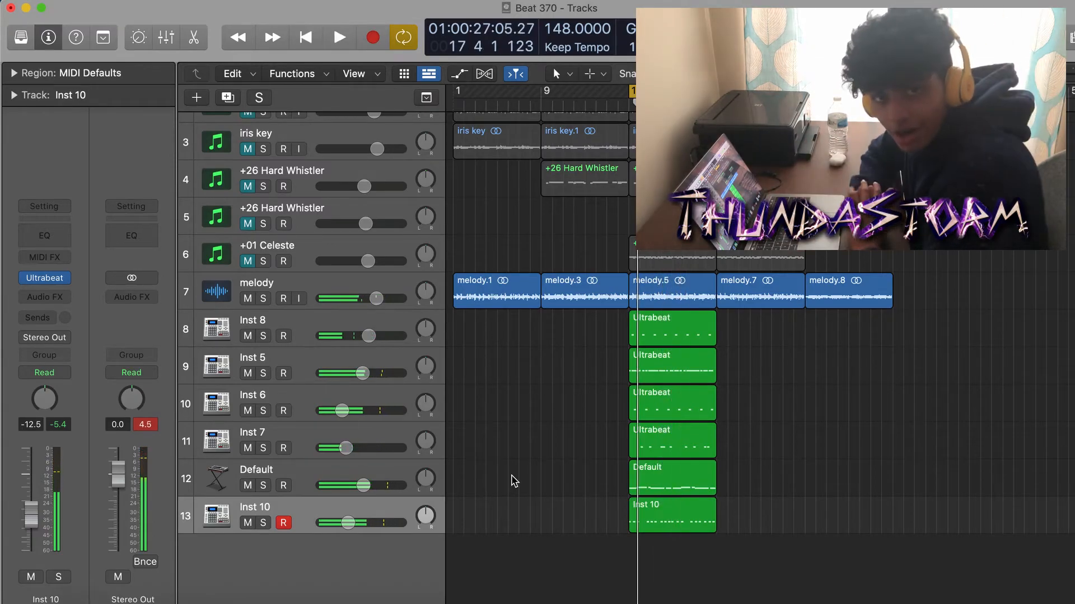